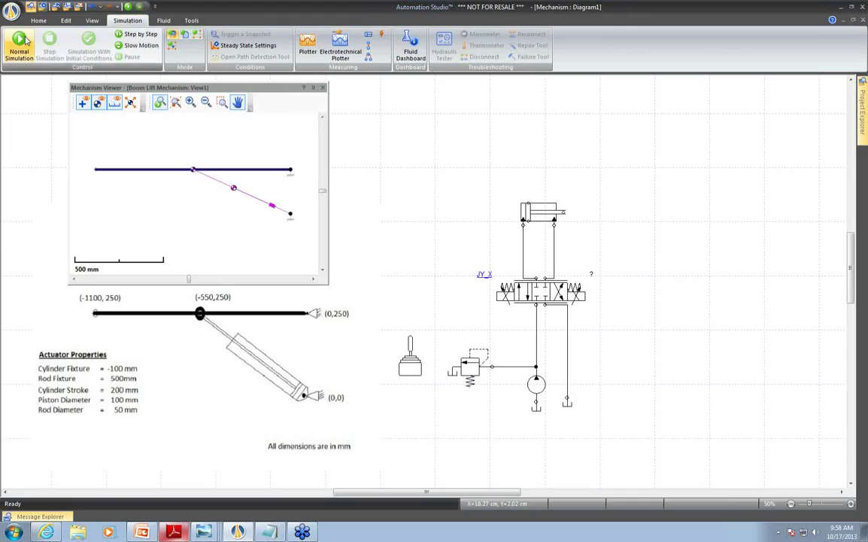
Step: Run the normal simulation, raise the boom by moving the joystick to about X 5.5, and stop the simulation
left_click(20, 39)
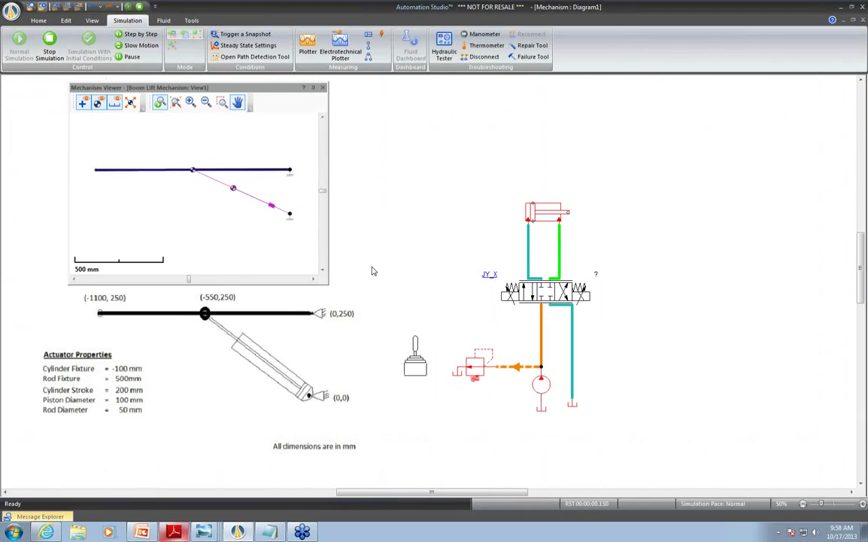
left_click(416, 367)
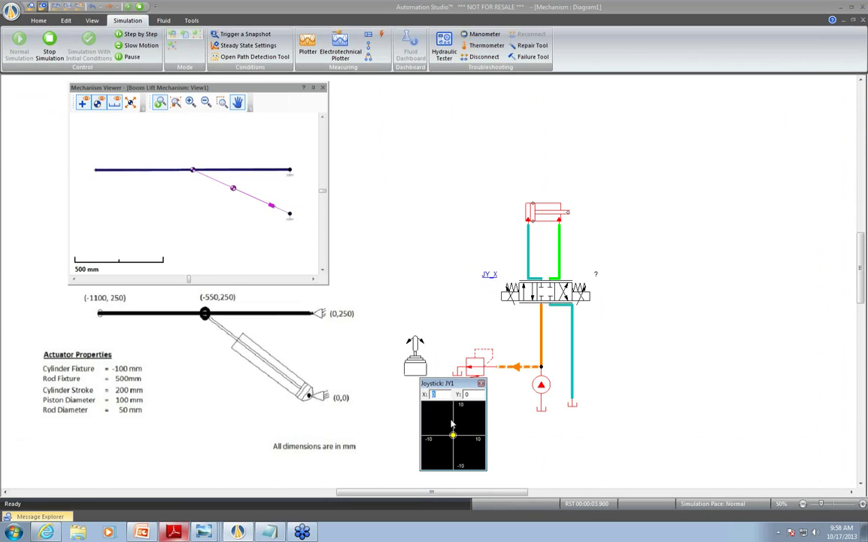
left_click_drag(453, 438, 468, 439)
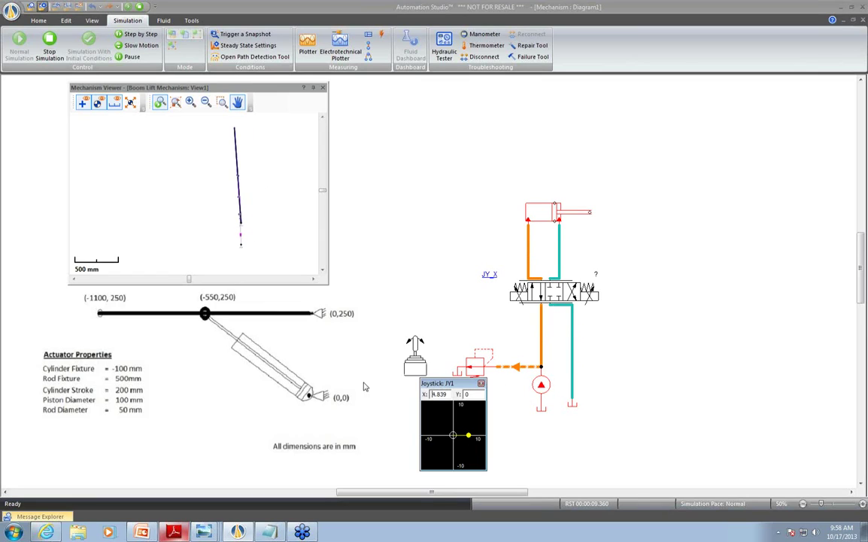
mouse_move(468, 435)
left_mouse_down()
mouse_move(433, 439)
mouse_move(470, 436)
left_mouse_up()
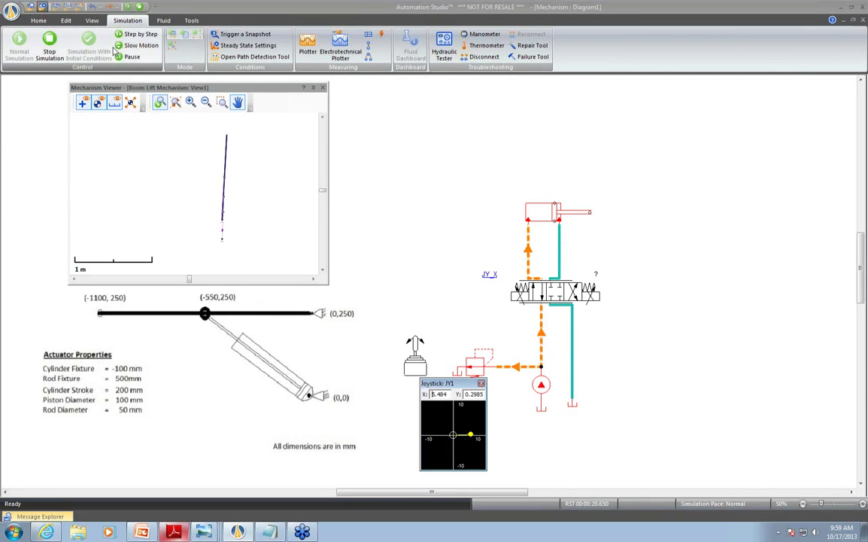
left_click(139, 8)
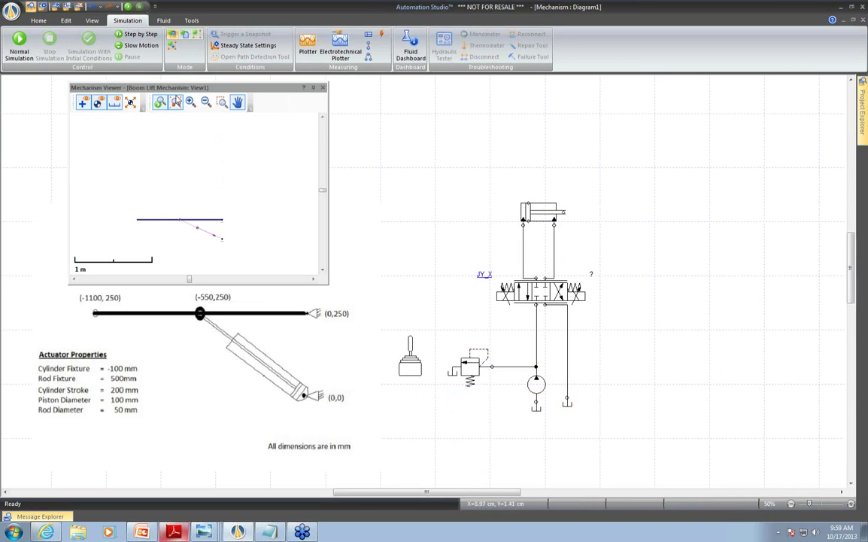
left_click(160, 101)
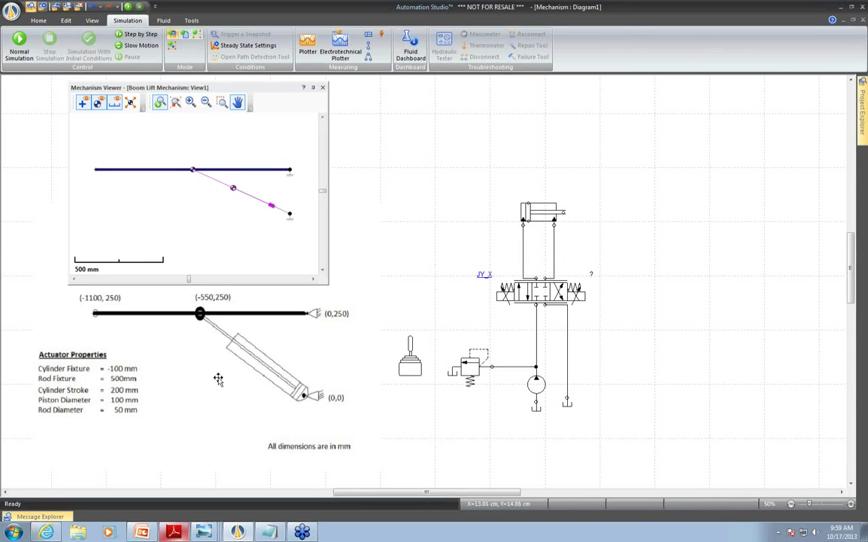
Step: Open the Mechanism Manager, move the mechanism viewer clear of it, and select the Pivot_1 joint
left_click(163, 22)
left_click(100, 45)
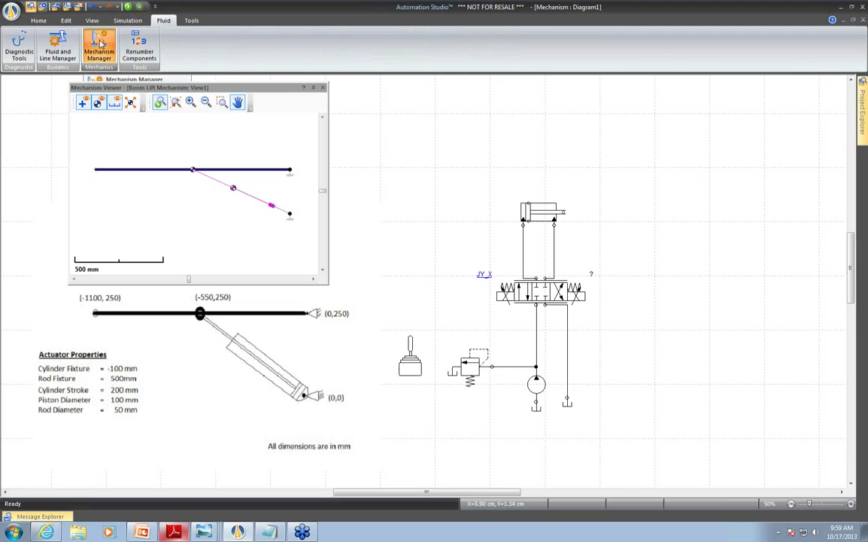
left_click_drag(162, 82, 112, 76)
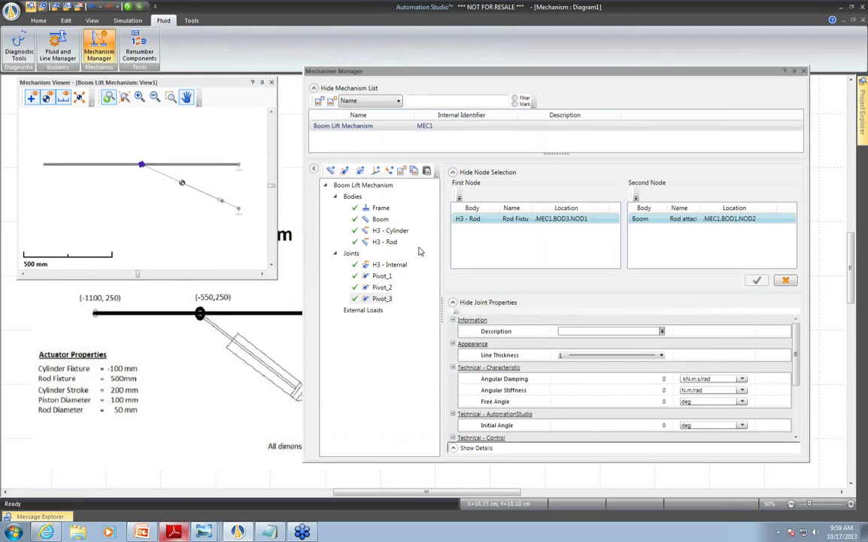
left_click(383, 276)
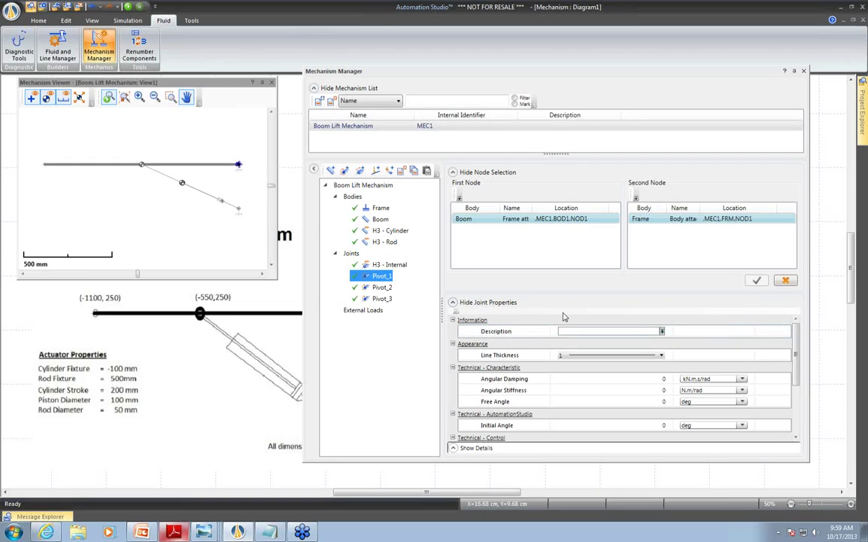
Step: Set the Joint Limit Behaviour of Pivot_1 to Stop in its operating conditions
scroll(718, 391, "down", 1)
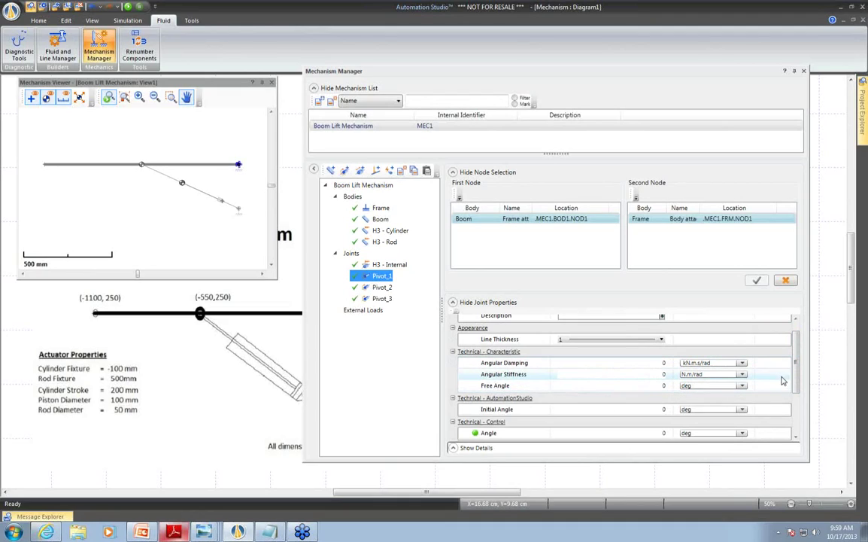
scroll(797, 407, "down", 3)
scroll(797, 406, "down", 1)
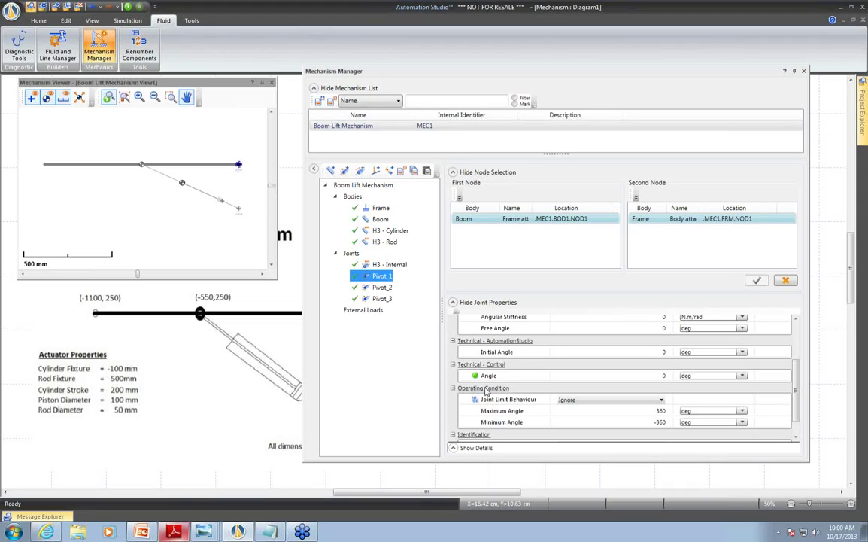
mouse_move(492, 404)
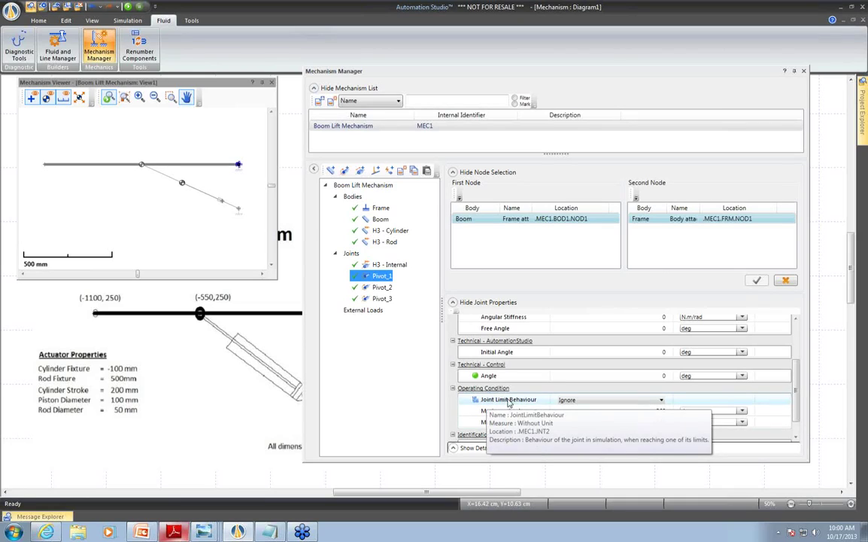
left_click(589, 404)
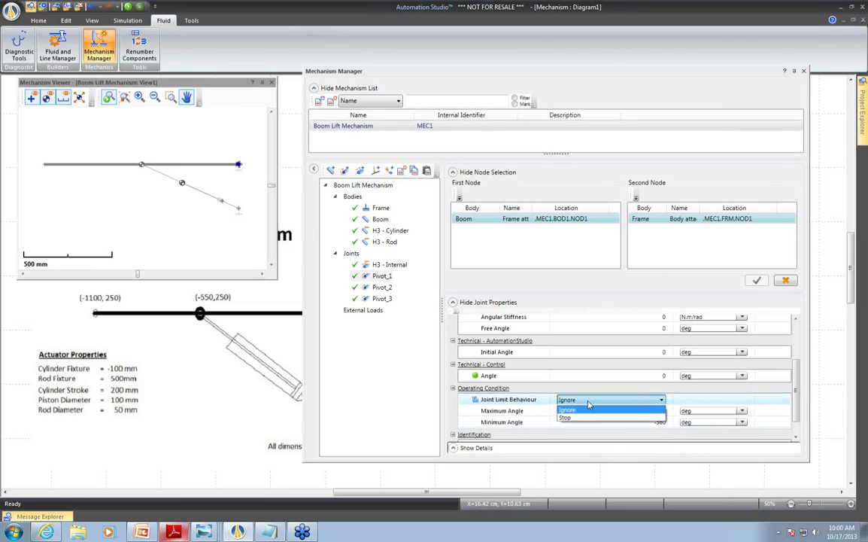
left_click(568, 418)
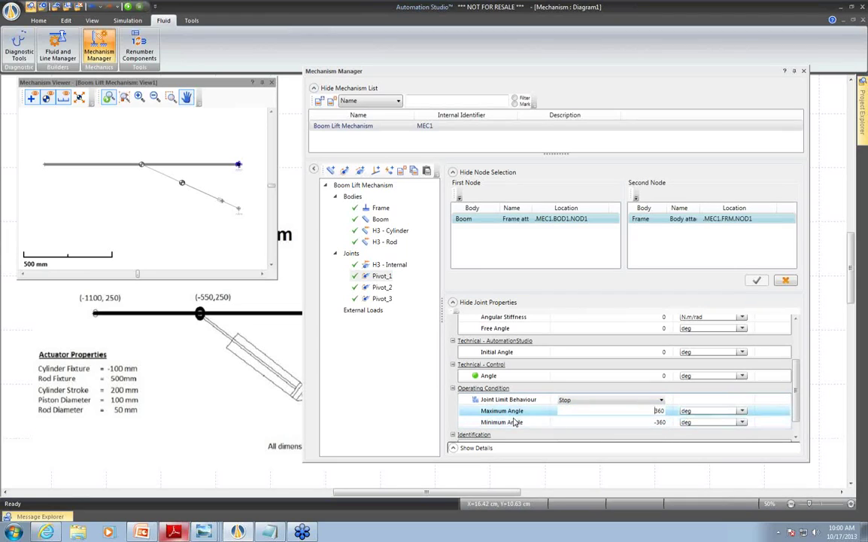
Step: Set Pivot_1's maximum angle to 0 deg and its minimum angle to -80 deg, and close the Mechanism Manager
mouse_move(516, 415)
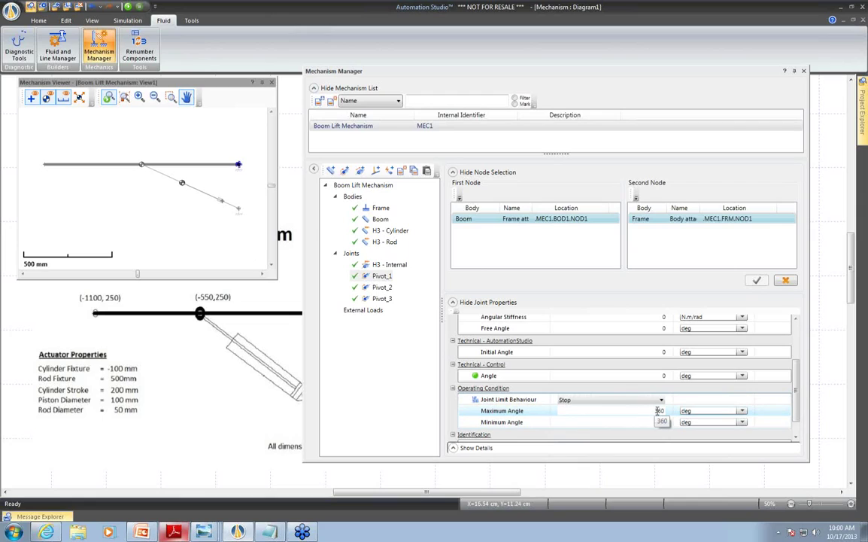
left_click(609, 412)
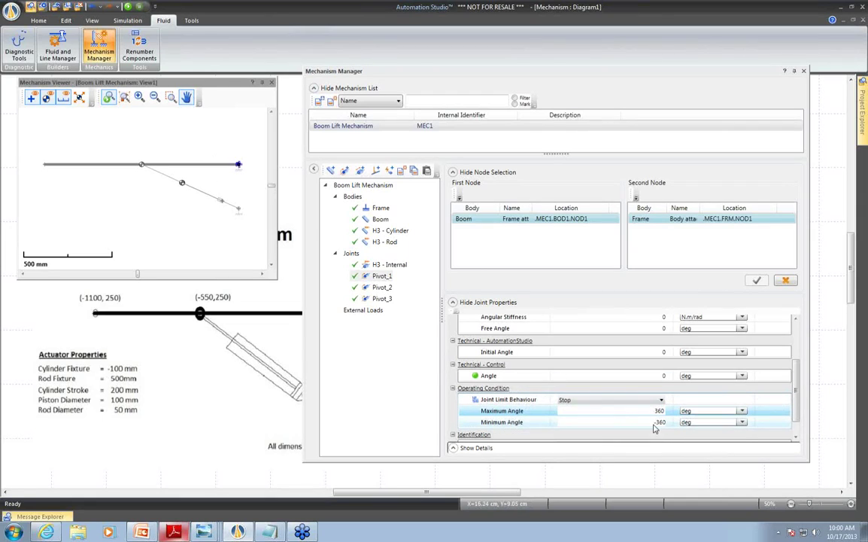
left_click_drag(650, 421, 673, 426)
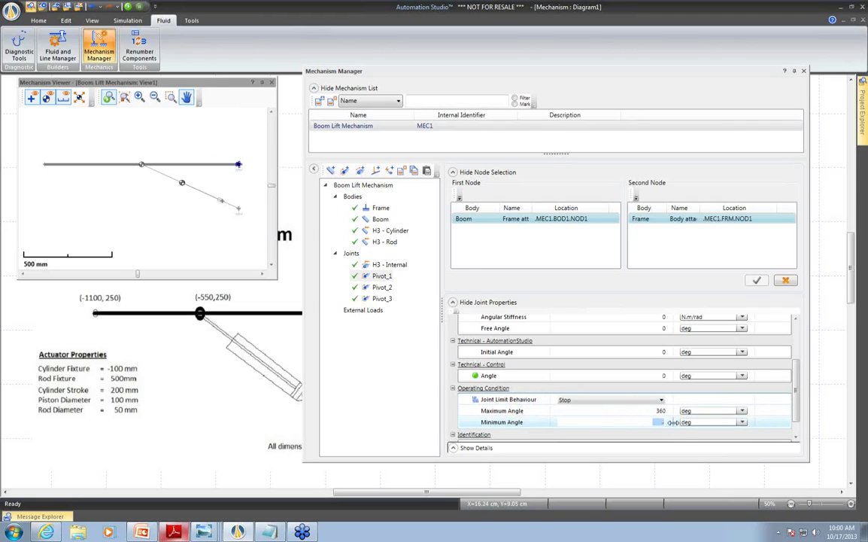
left_click(656, 410)
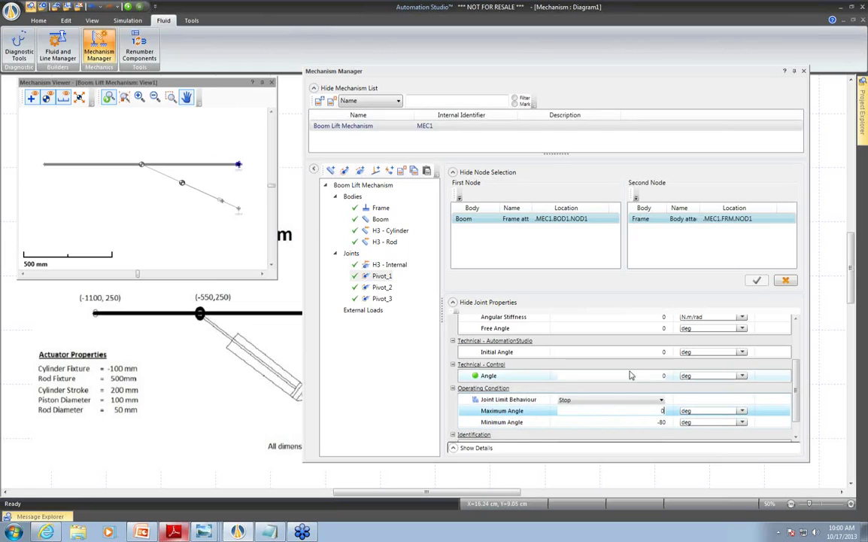
left_click(659, 403)
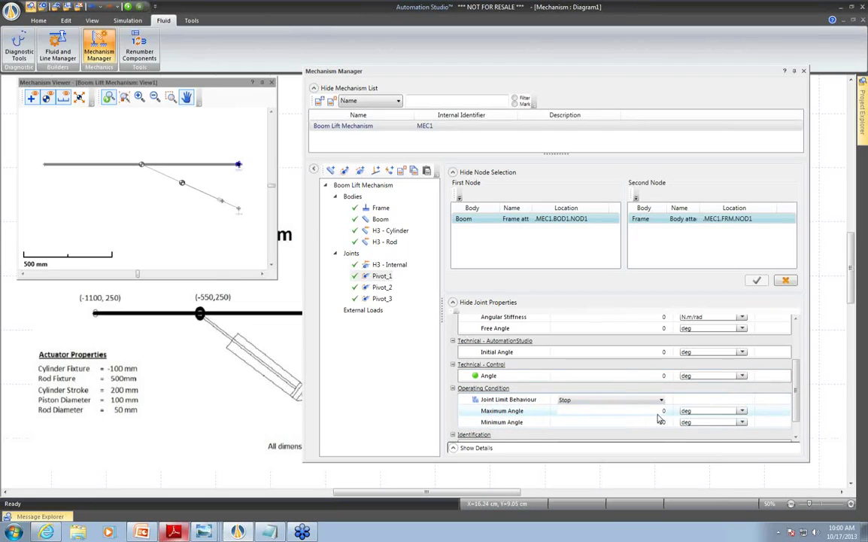
left_click(656, 423)
left_click(663, 412)
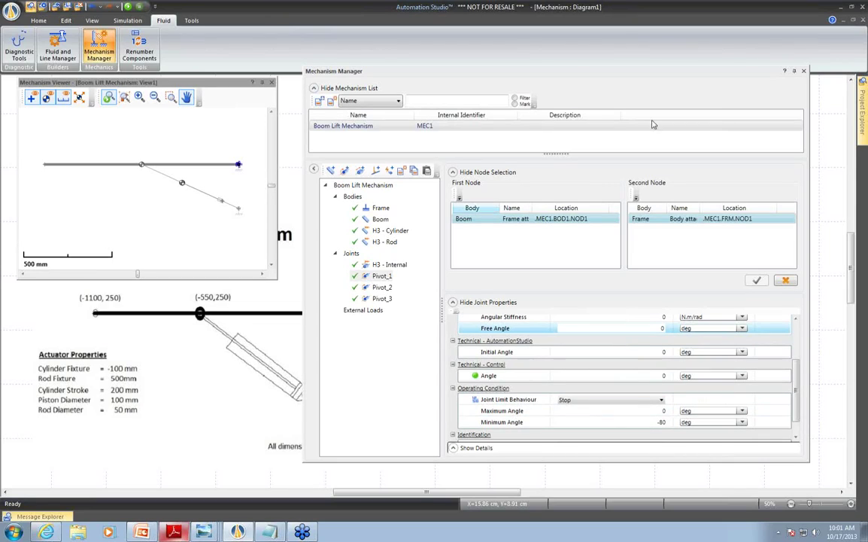
left_click(804, 72)
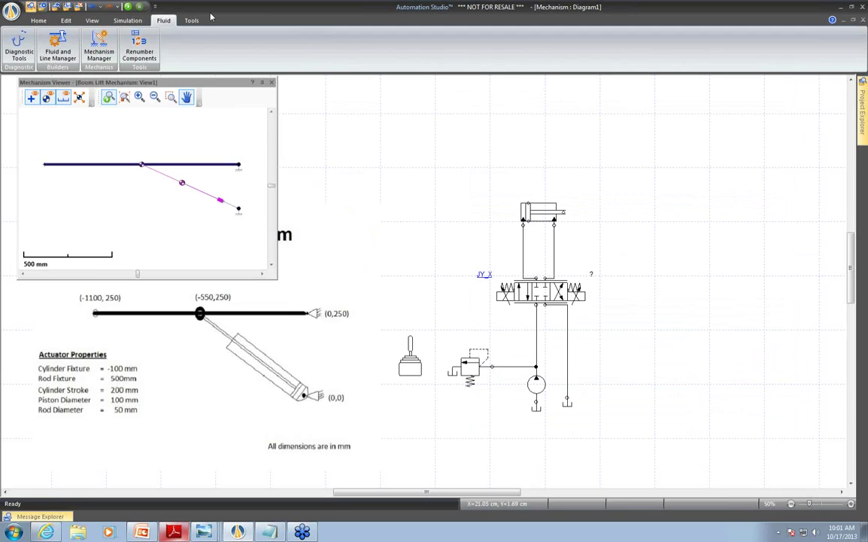
Step: Run the normal simulation and move the joystick in the positive X direction to raise the boom
left_click(122, 20)
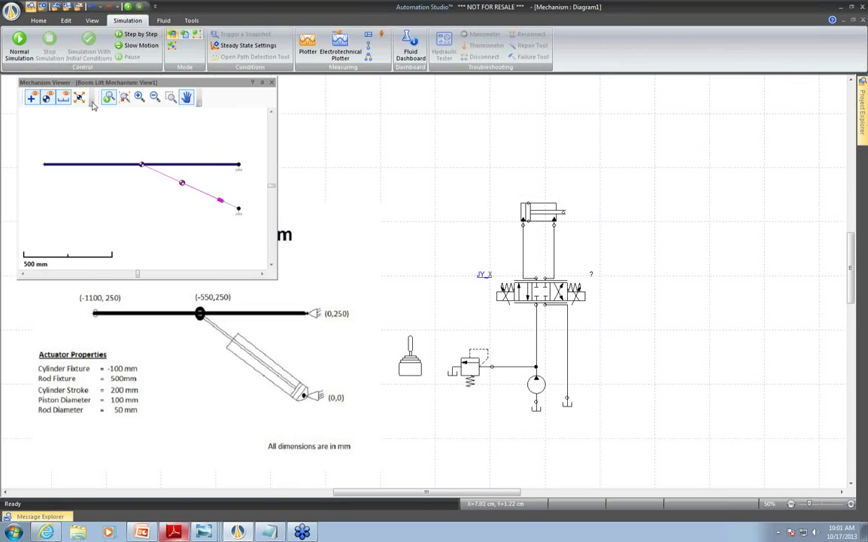
left_click(19, 42)
left_click(409, 359)
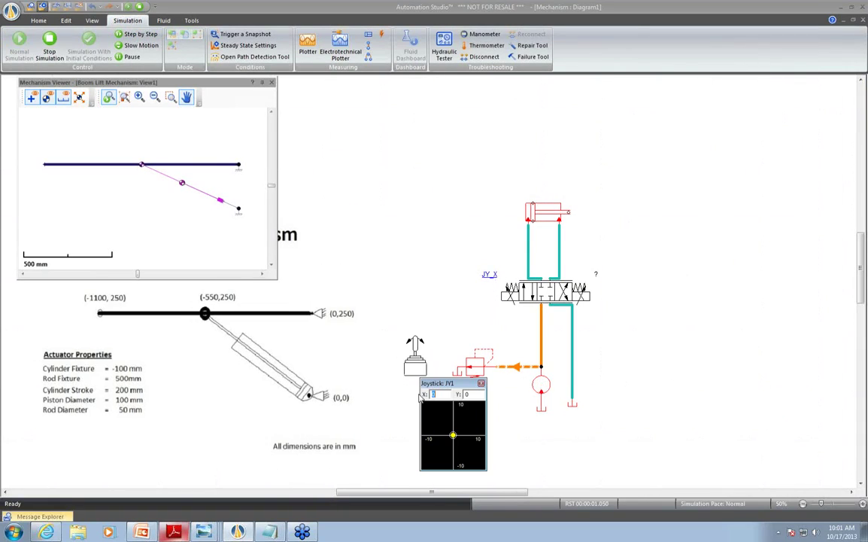
left_click(410, 353)
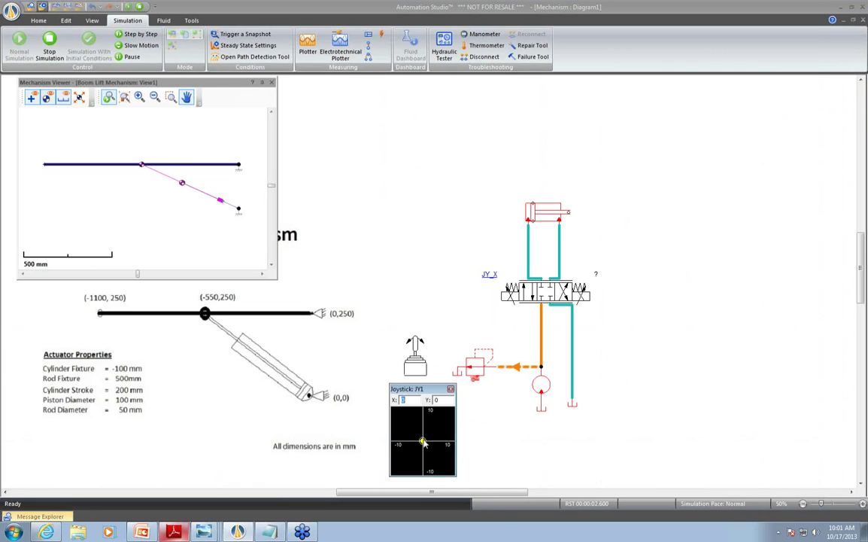
left_click_drag(423, 442, 444, 446)
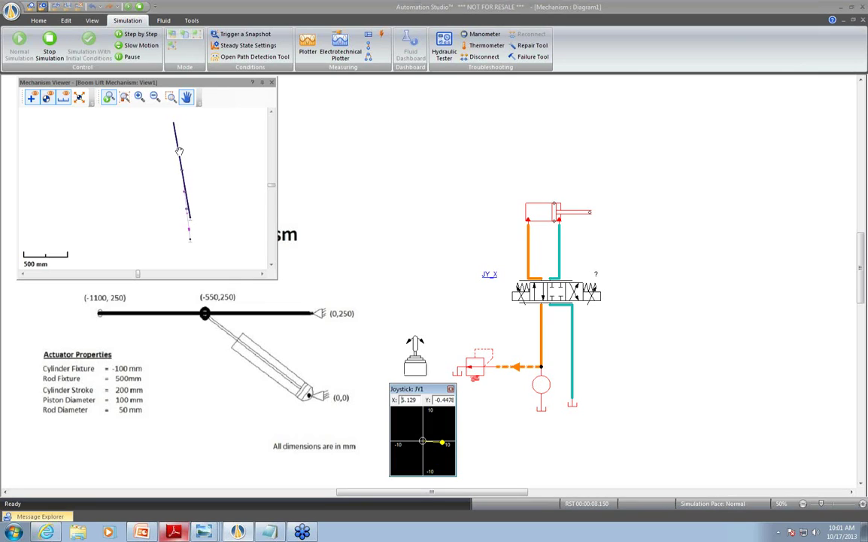
Step: Lower the boom with the joystick at about X -5.5, recentre the joystick, and stop the simulation
left_click_drag(441, 442, 405, 445)
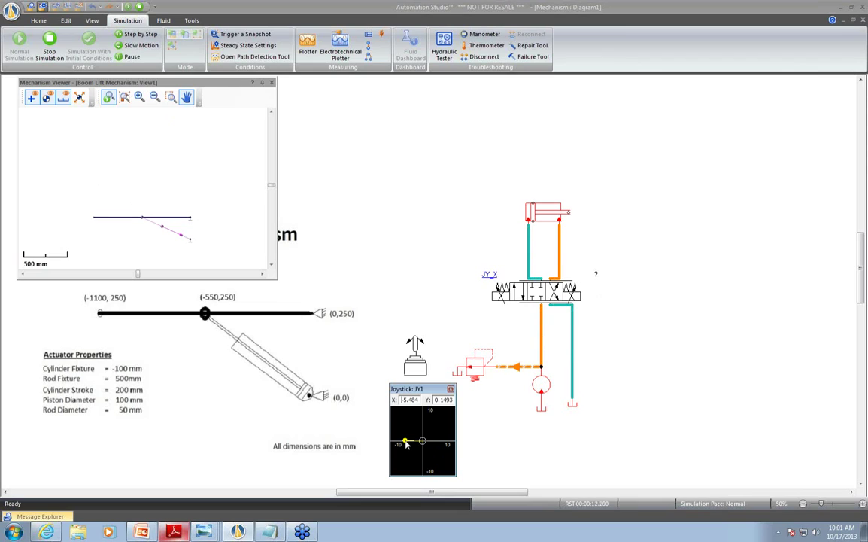
mouse_move(407, 444)
left_mouse_down()
mouse_move(445, 444)
mouse_move(422, 445)
left_mouse_up()
left_click(140, 7)
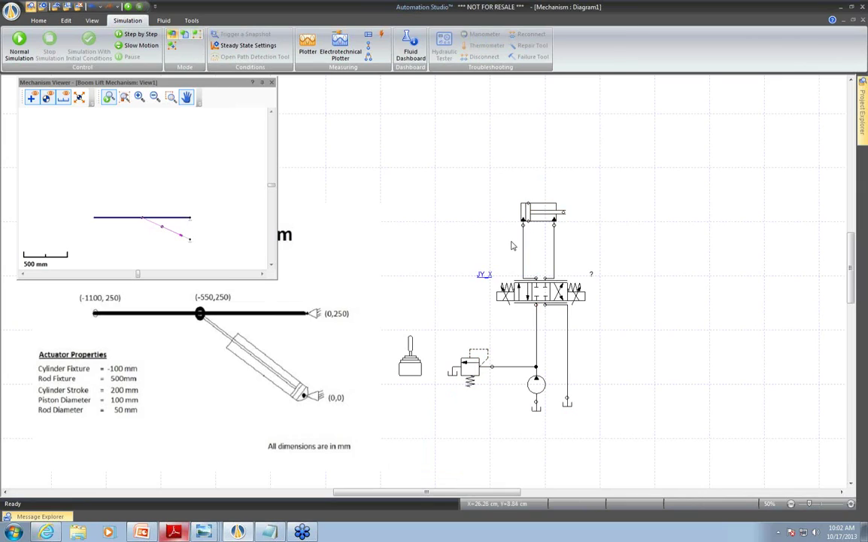
left_click(135, 100)
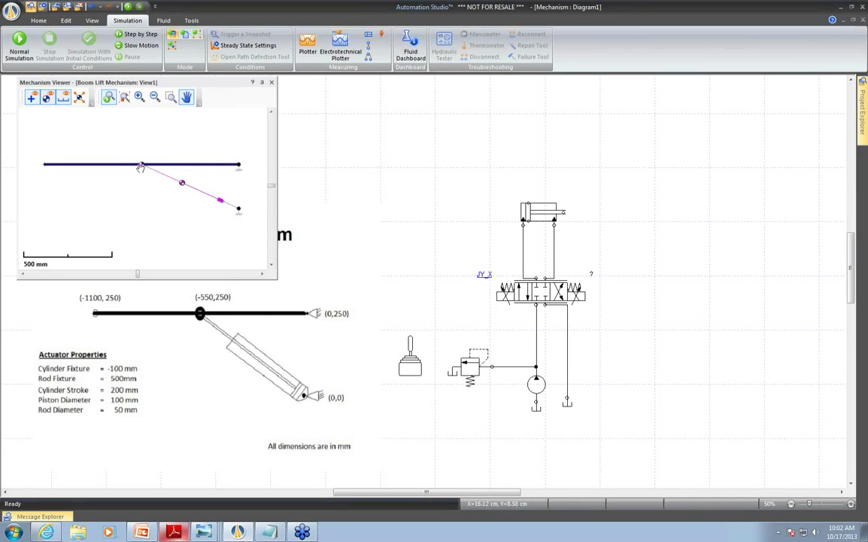
left_click_drag(184, 83, 249, 88)
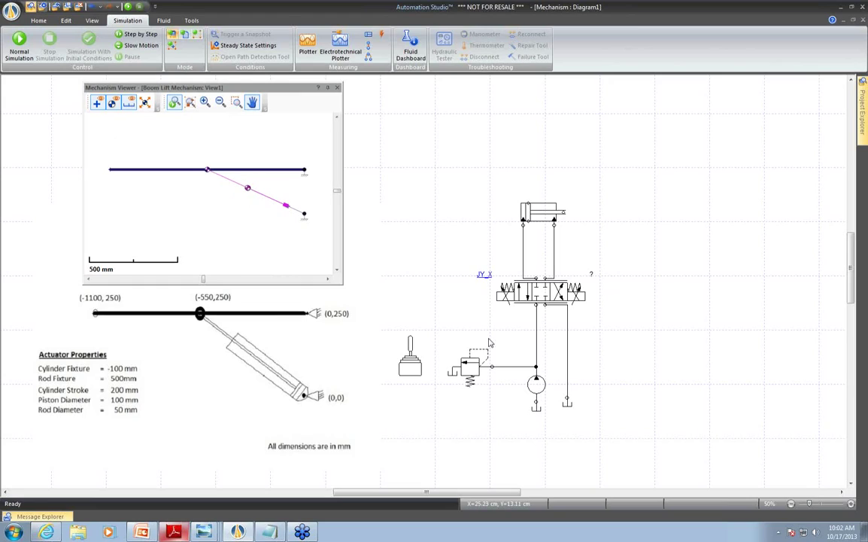
Step: Attach a measuring instrument to each of the cylinder's two ports, recording pressure in bar
left_click(369, 46)
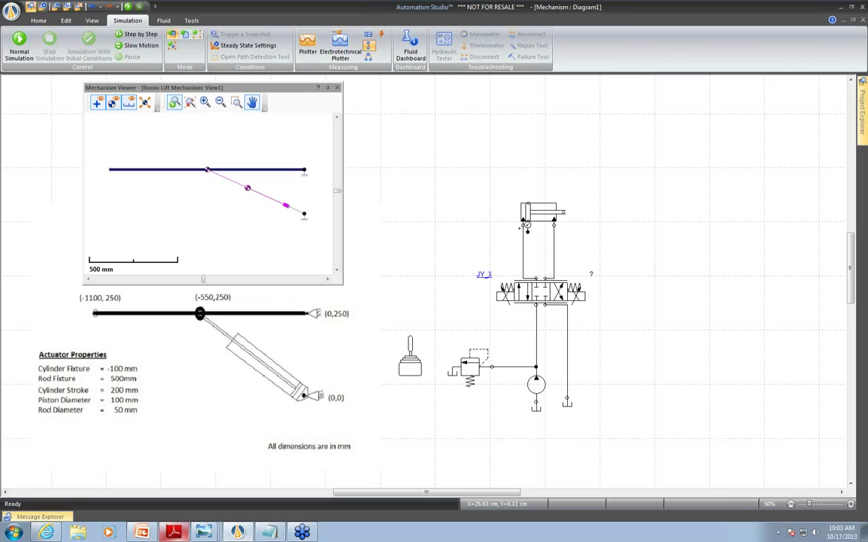
left_click(526, 223)
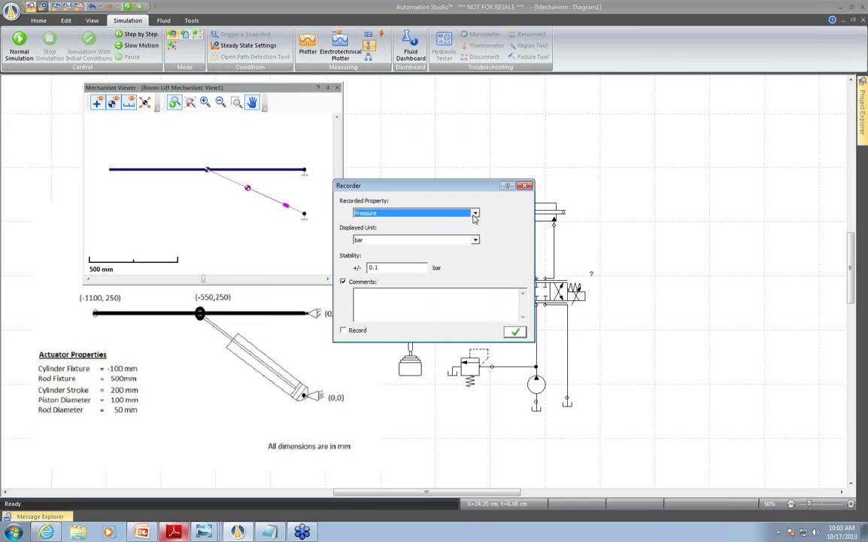
left_click(514, 331)
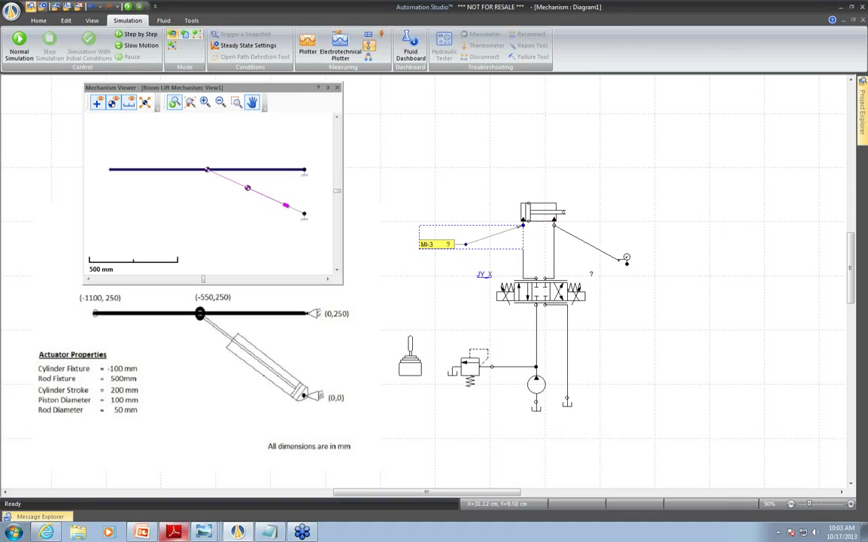
left_click(555, 224)
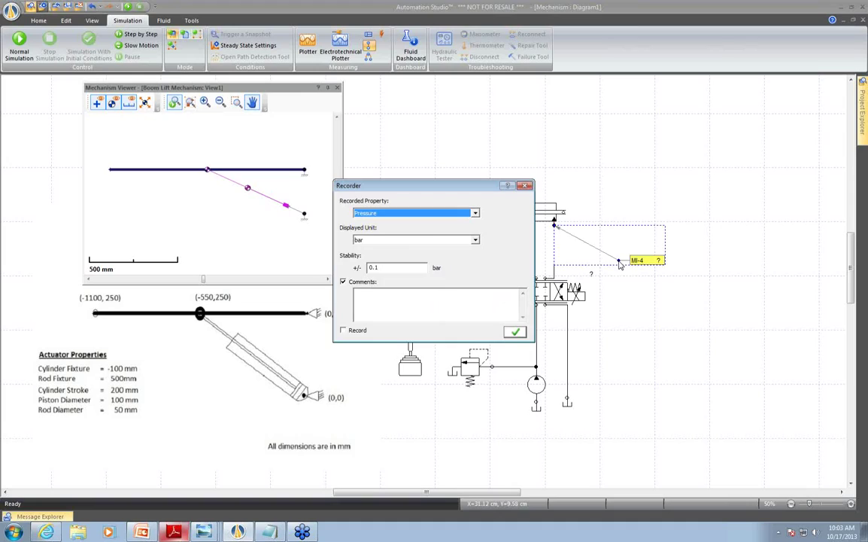
left_click(515, 332)
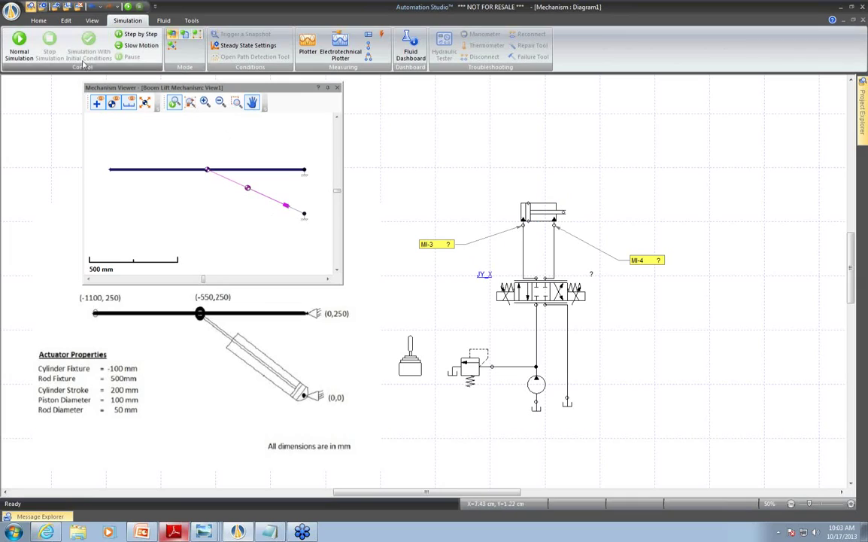
Step: Simulate the boom lift in slow motion, raising it with the joystick at about X 7.1 and lowering it back before stopping
left_click(135, 46)
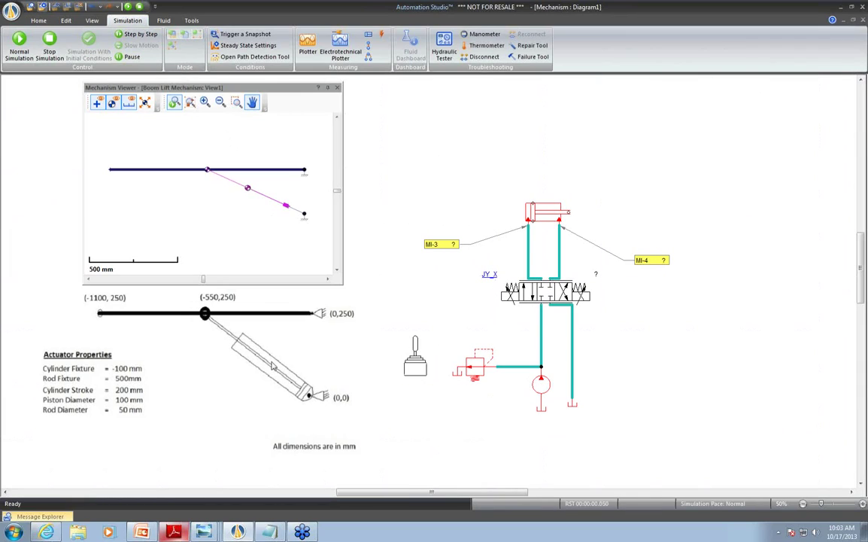
left_click(413, 376)
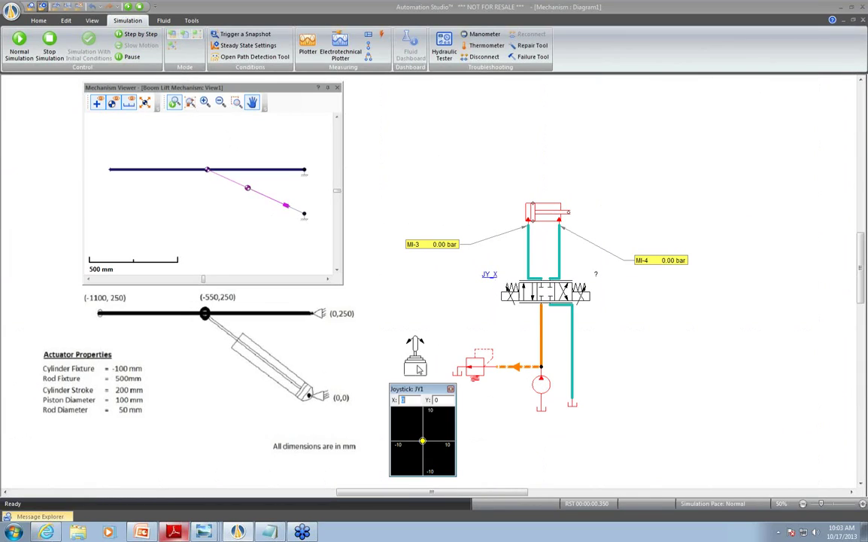
left_click(423, 443)
left_click_drag(424, 443, 446, 443)
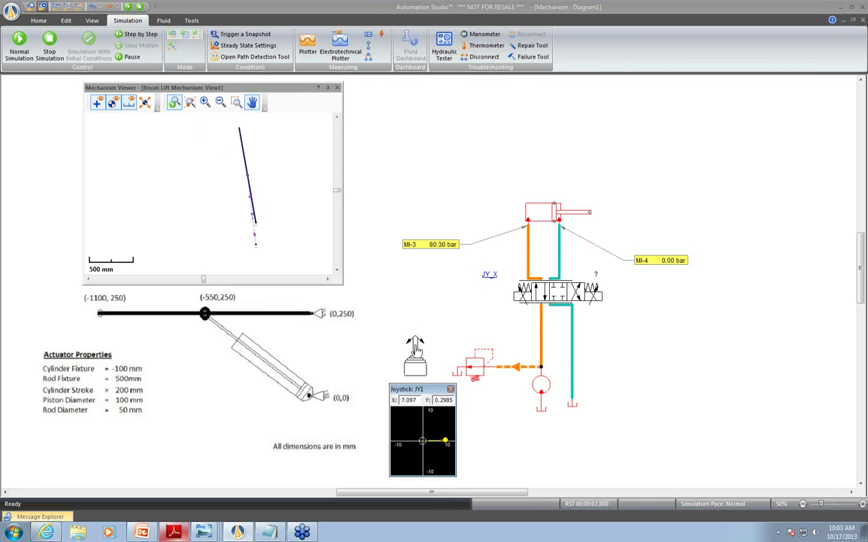
left_click_drag(448, 442, 406, 444)
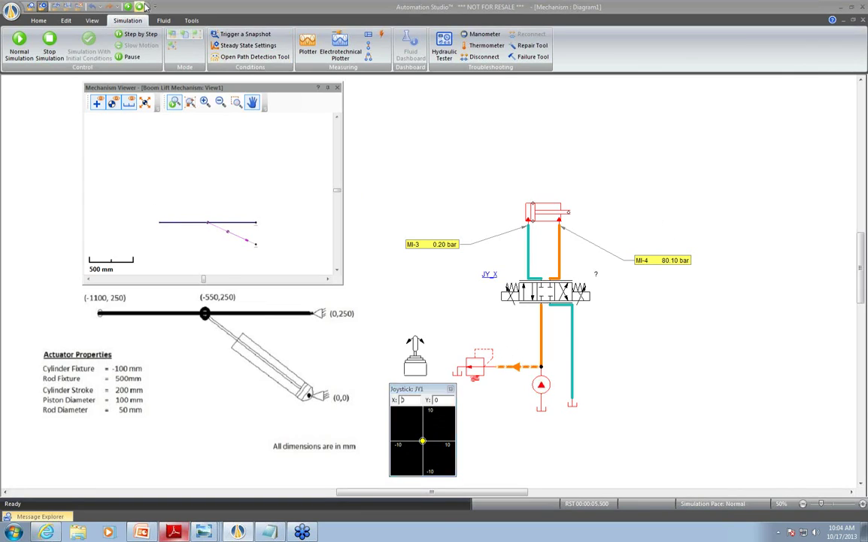
key("Escape")
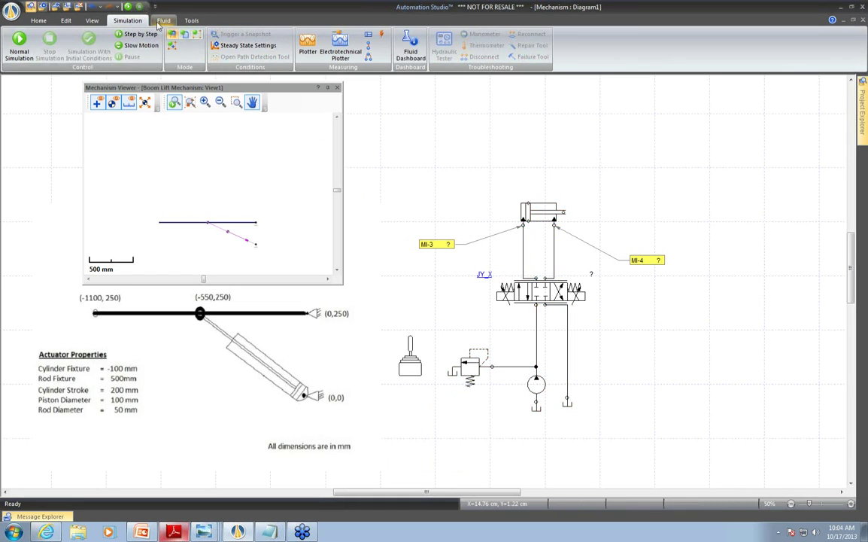
Step: Add an external load to the Boom Lift Mechanism in the Mechanism Manager
left_click(161, 21)
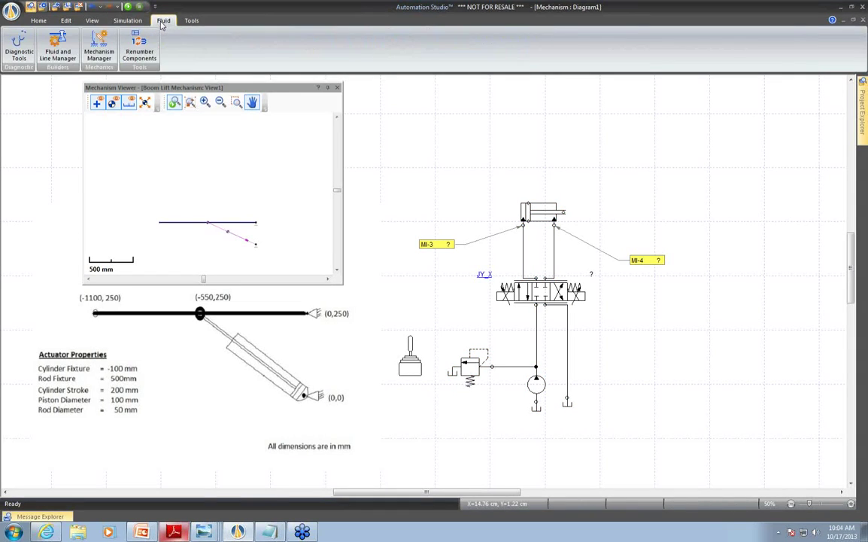
left_click(106, 47)
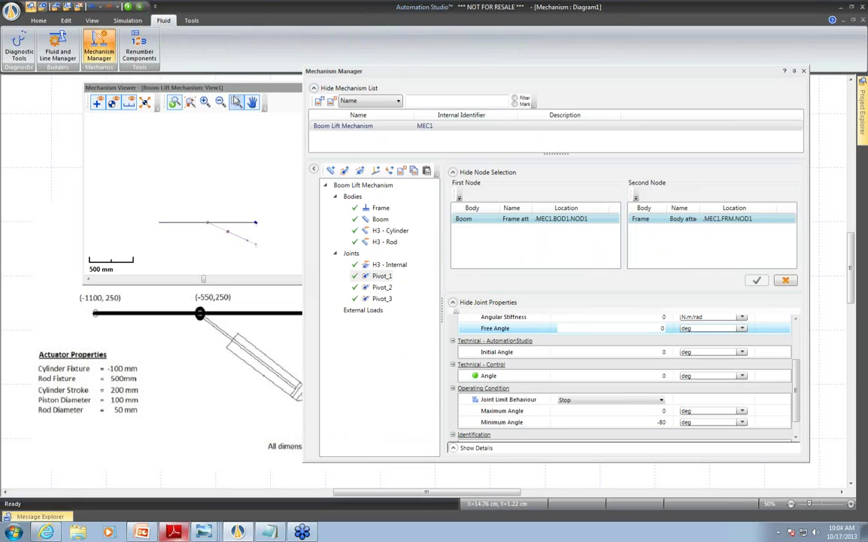
left_click_drag(243, 87, 173, 86)
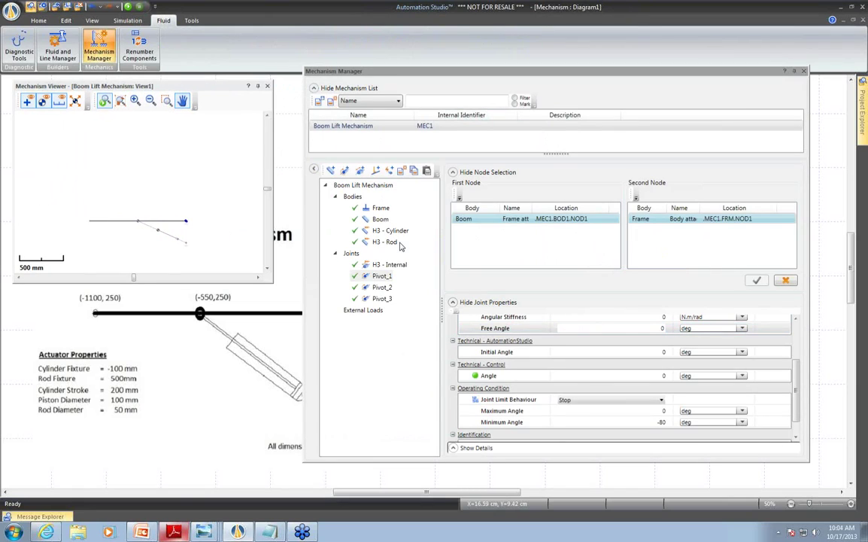
left_click(390, 171)
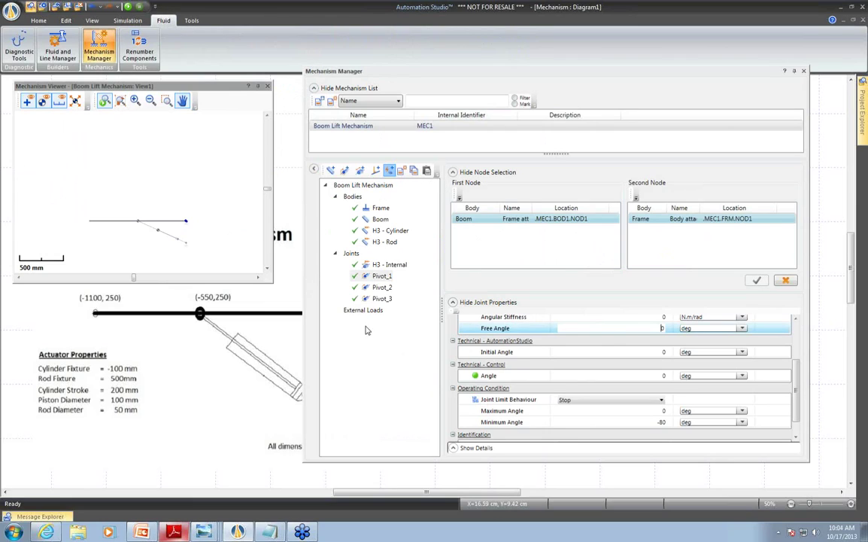
left_click(380, 323)
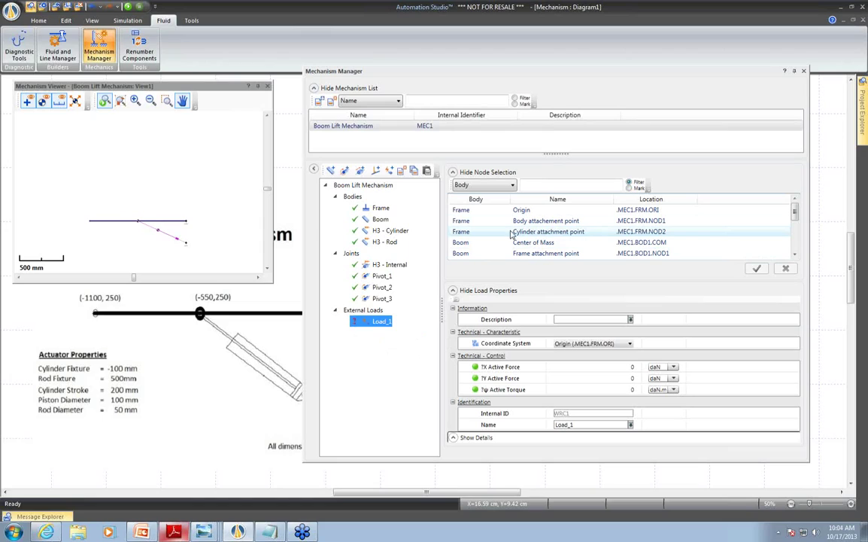
Step: Select the Boom's External load point as the node where the new load acts
left_click(121, 102)
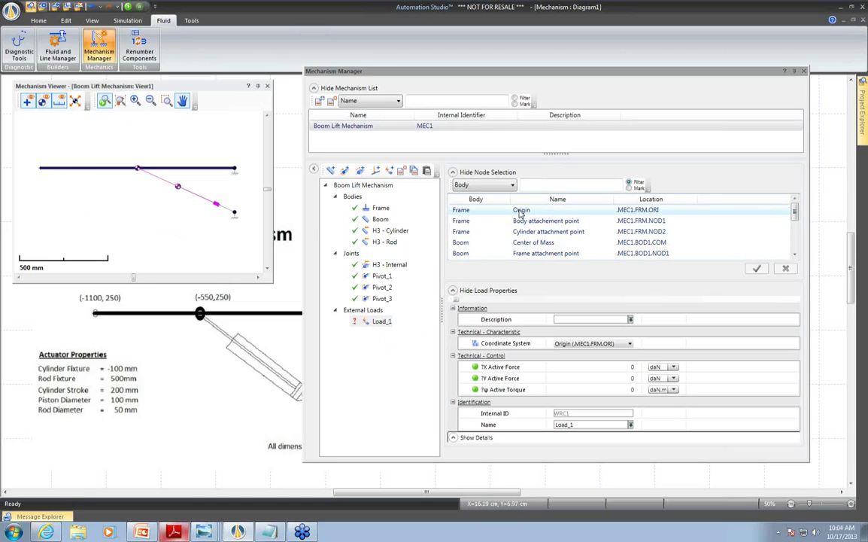
left_click(795, 254)
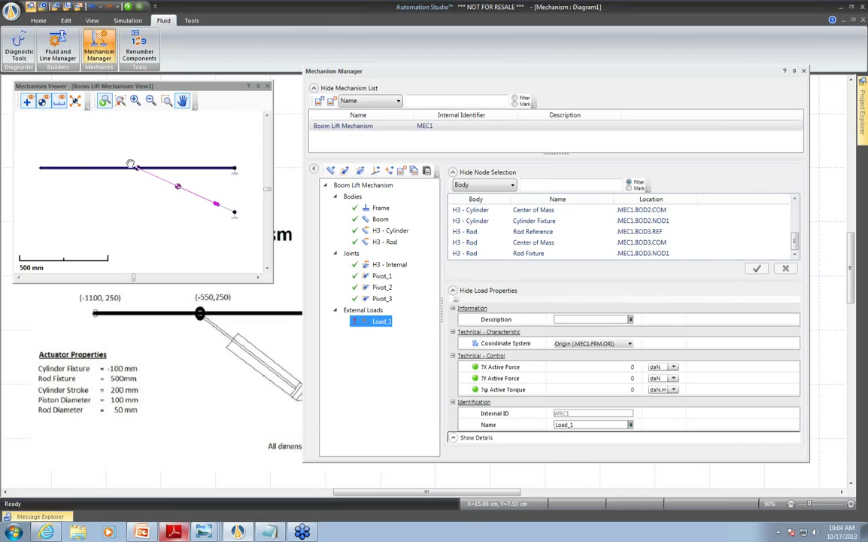
left_click_drag(795, 240, 795, 222)
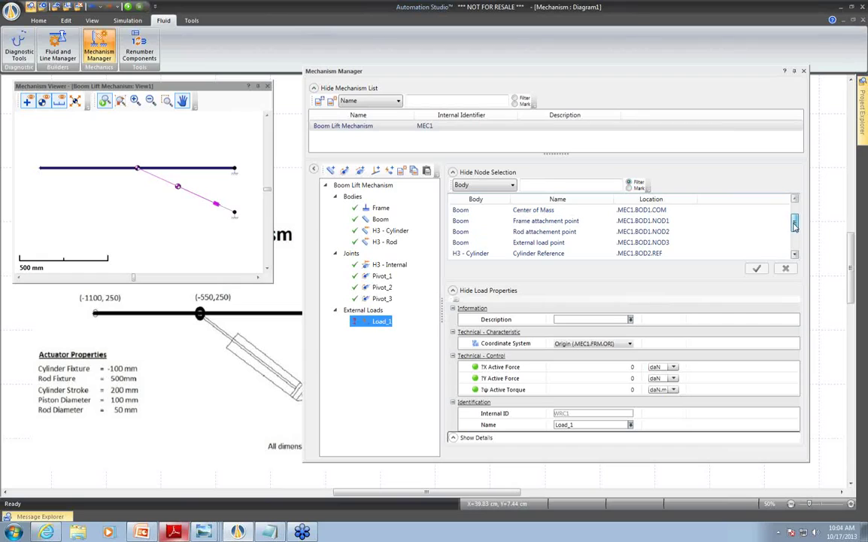
left_click(517, 244)
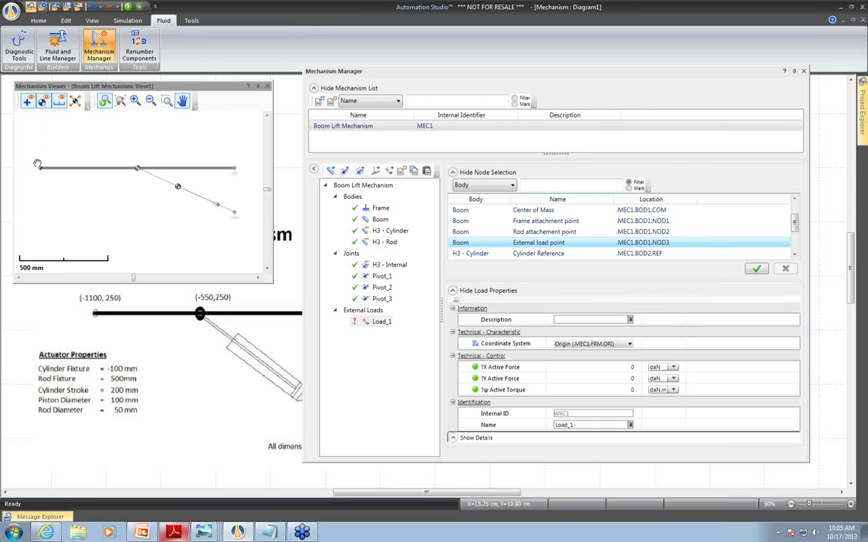
Step: Set the load's Y active force to -1000 daN, confirm its node assignment, and close the Mechanism Manager
left_click(576, 377)
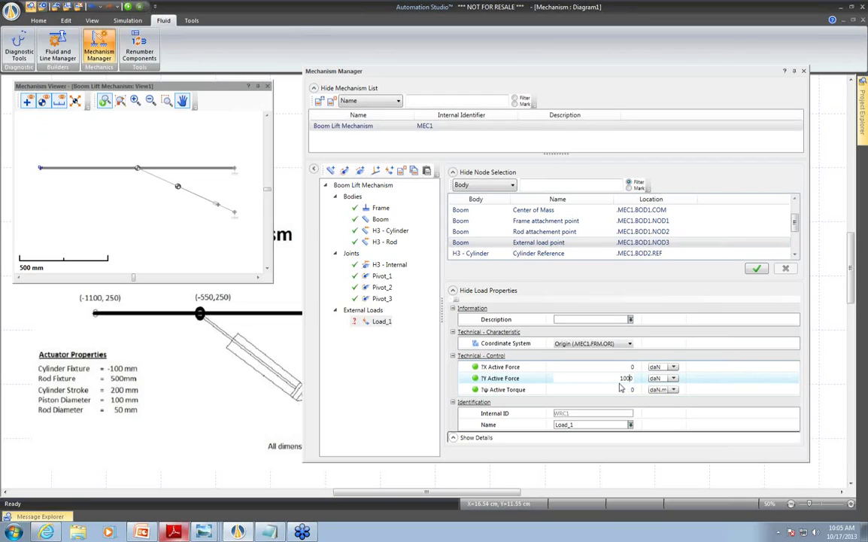
key("Return")
key("Return")
left_click(673, 379)
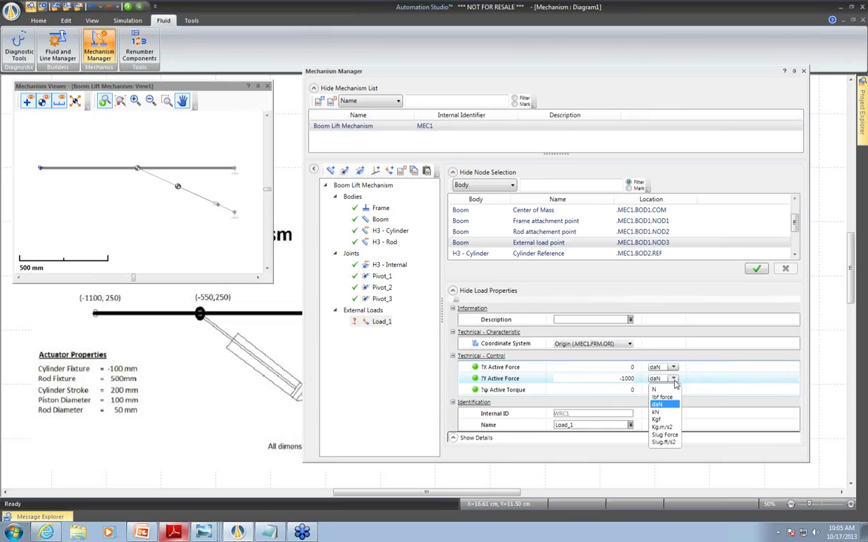
left_click(675, 384)
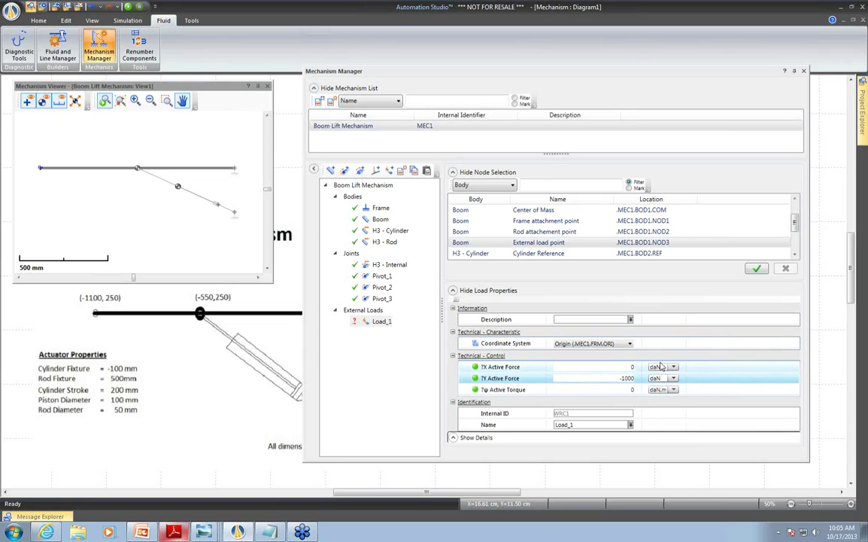
left_click(623, 367)
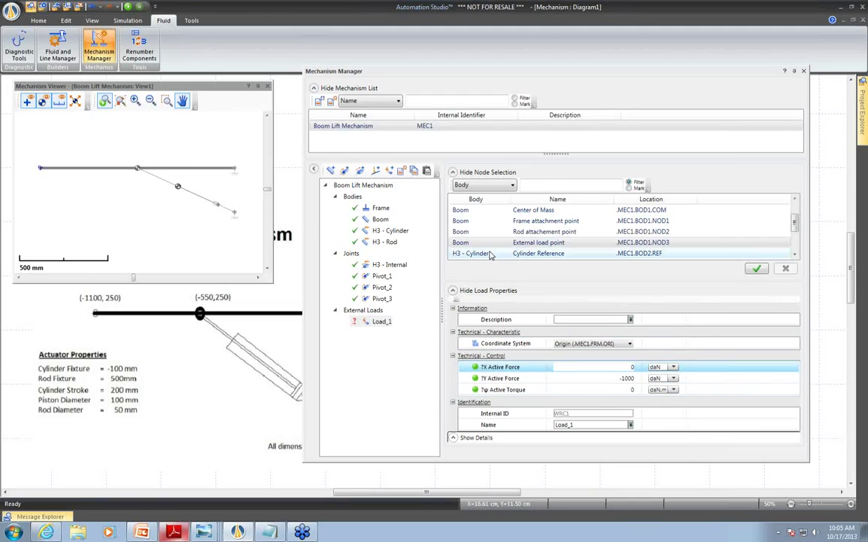
left_click(757, 269)
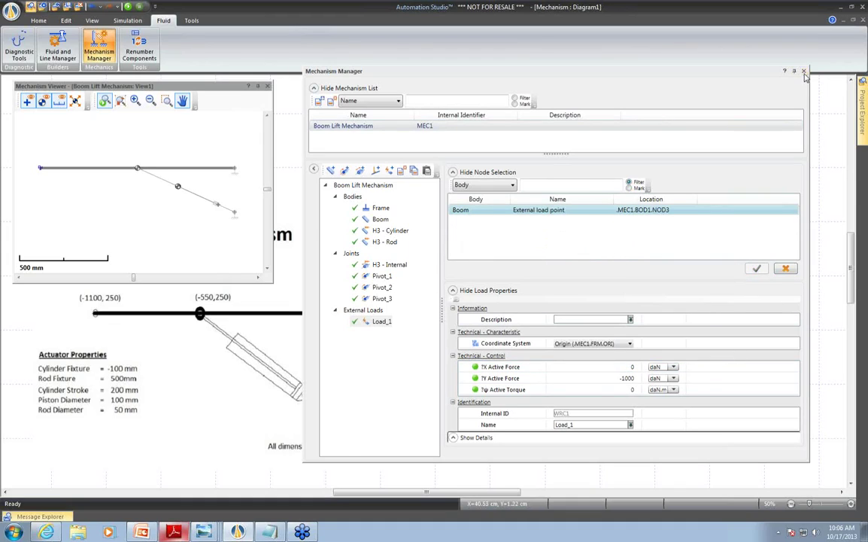
left_click(803, 72)
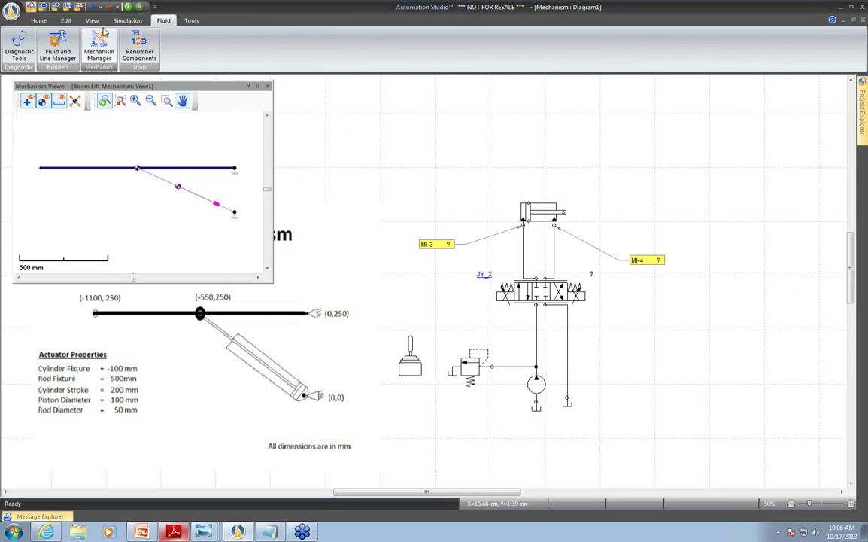
Step: Run the slow-motion simulation with the load applied and raise the boom with the joystick at about X 3.9
left_click(124, 21)
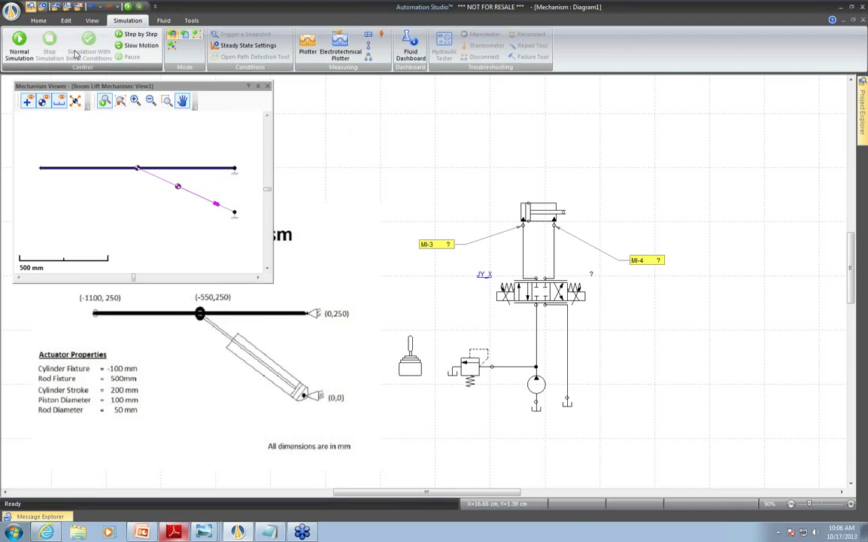
left_click(131, 46)
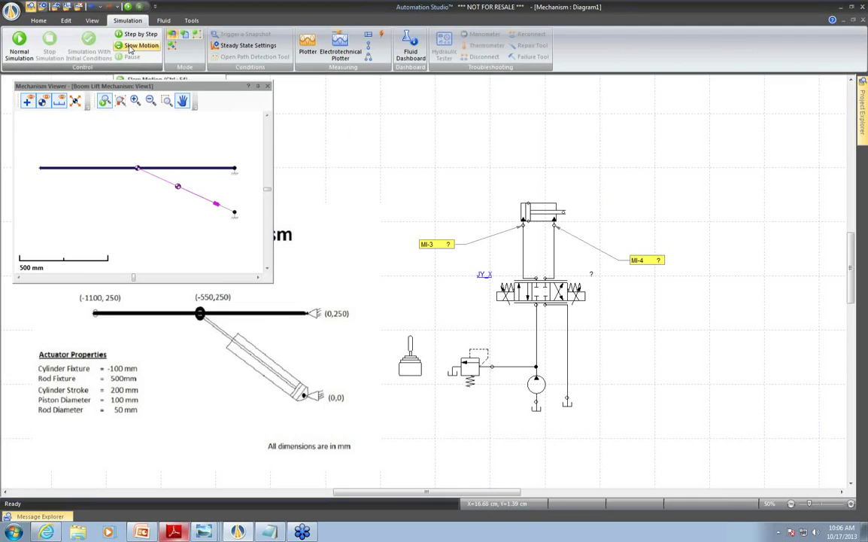
left_click(416, 355)
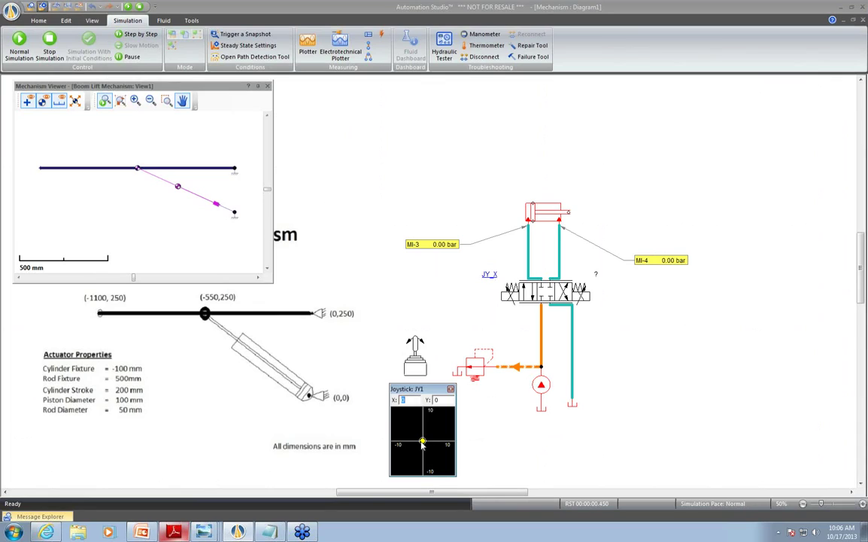
left_click_drag(422, 443, 436, 445)
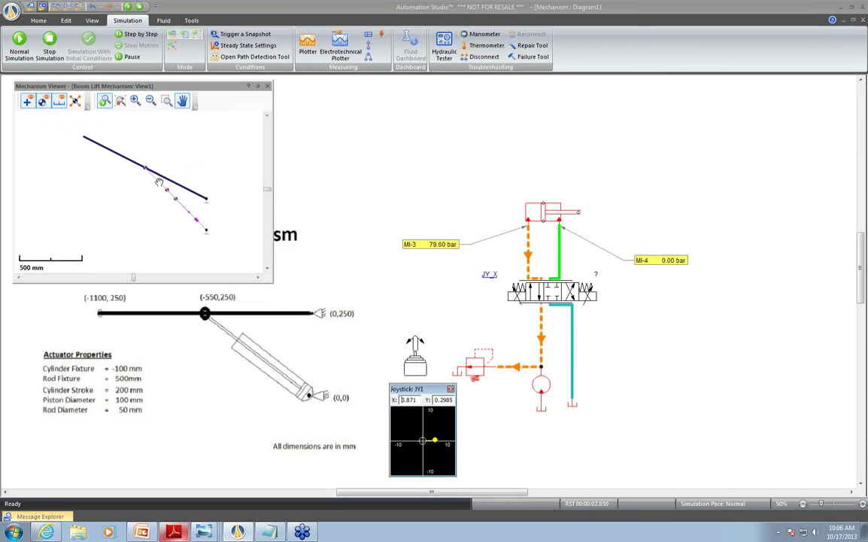
Step: Raise the relief valve's cracking pressure in stages through 131, 175 and 200 bar to 234 bar, then stop the simulation
left_click(479, 366)
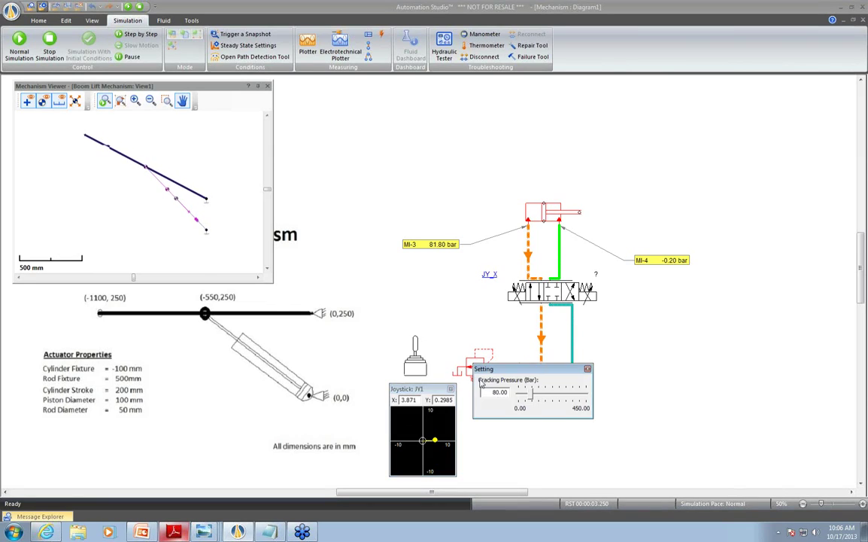
left_click_drag(525, 317, 536, 435)
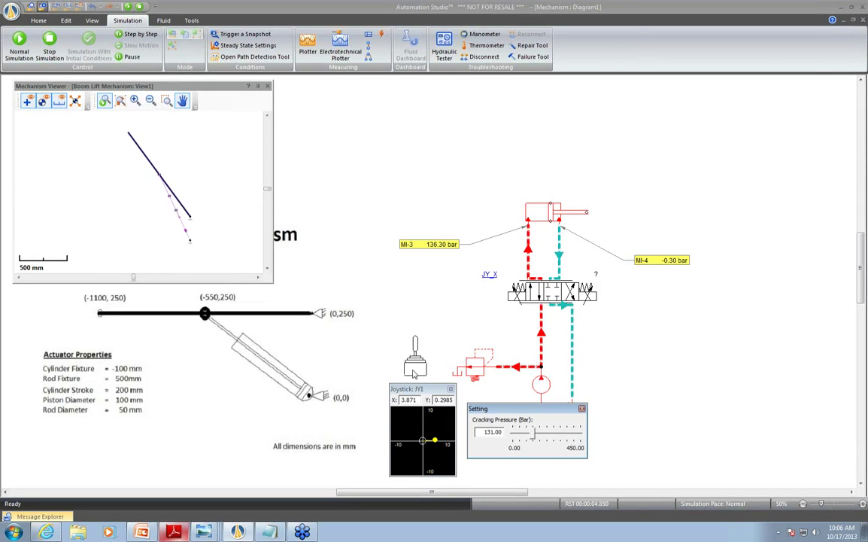
left_click_drag(534, 434, 540, 436)
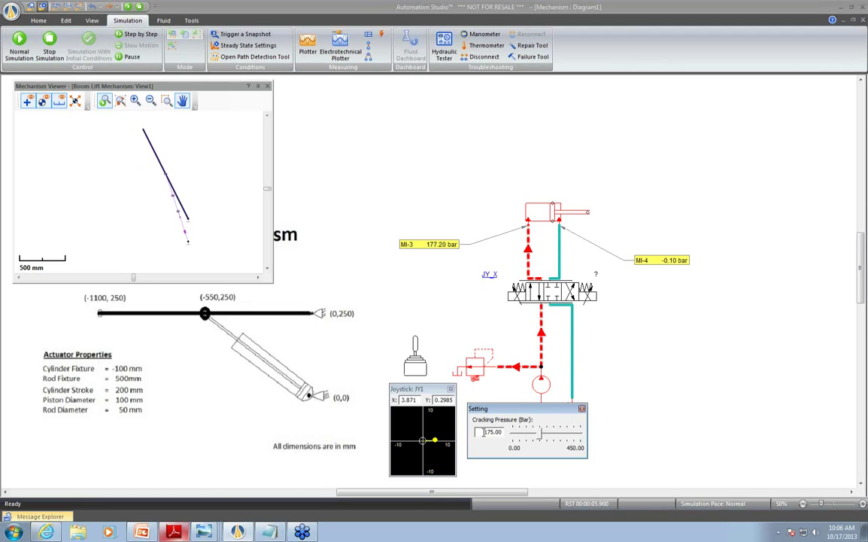
double_click(477, 431)
type("200")
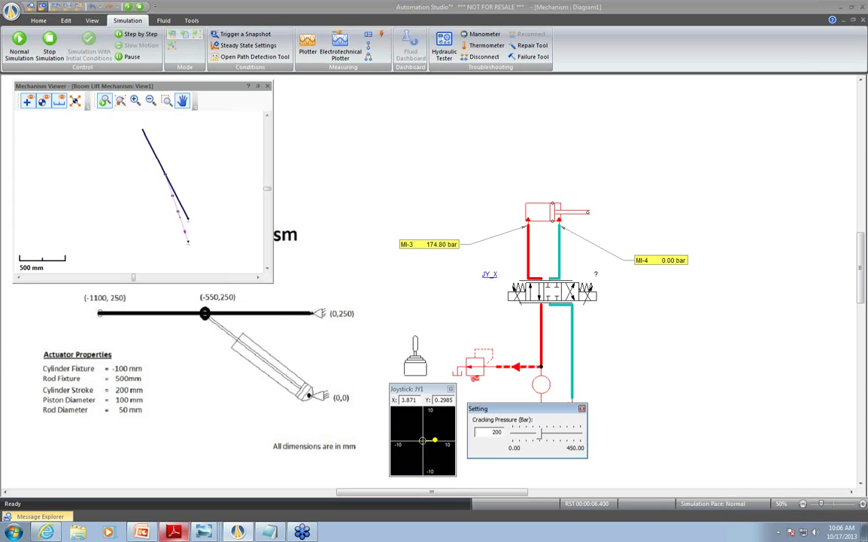
key("Return")
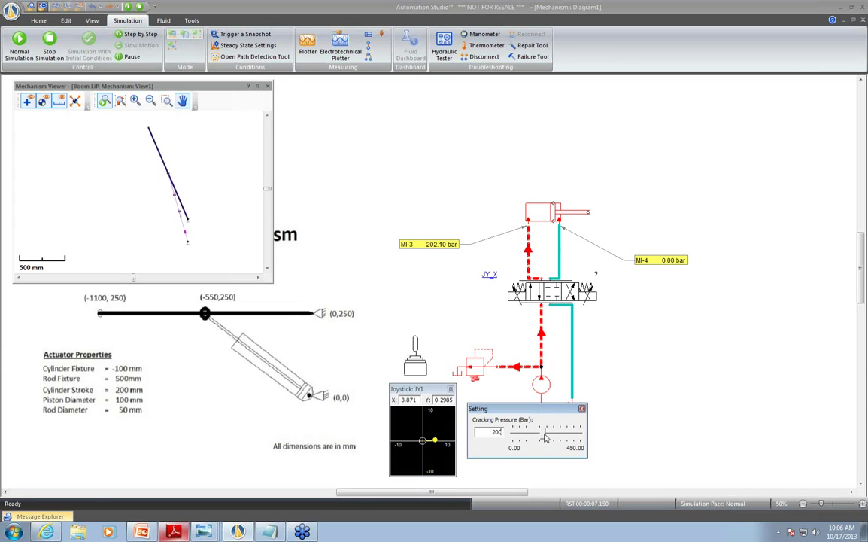
left_click_drag(546, 438, 550, 438)
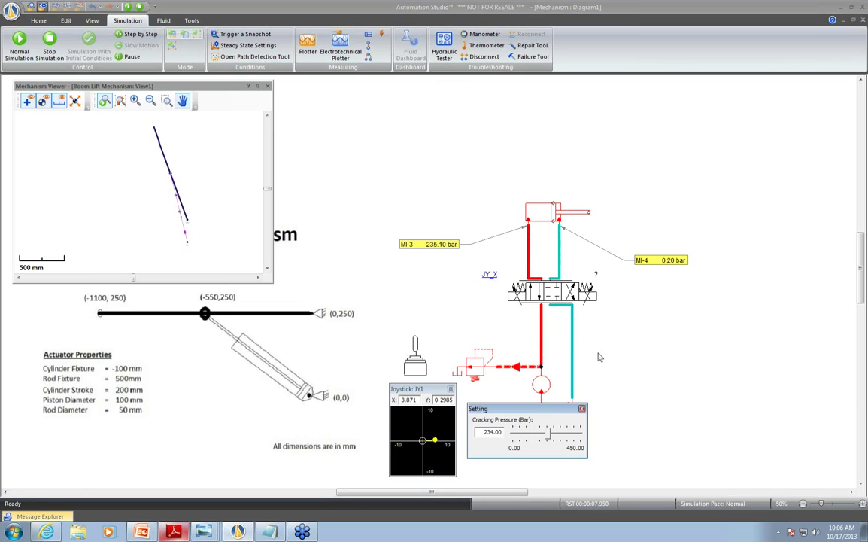
left_click(581, 408)
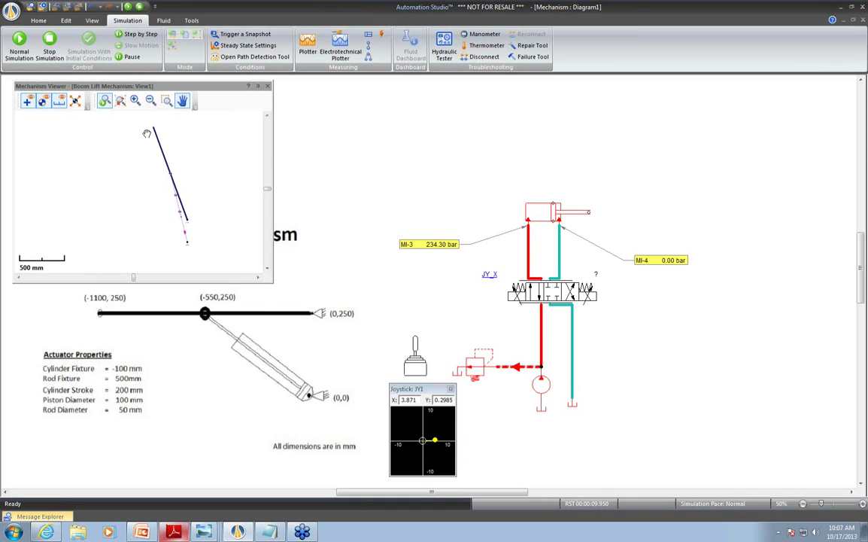
left_click(126, 7)
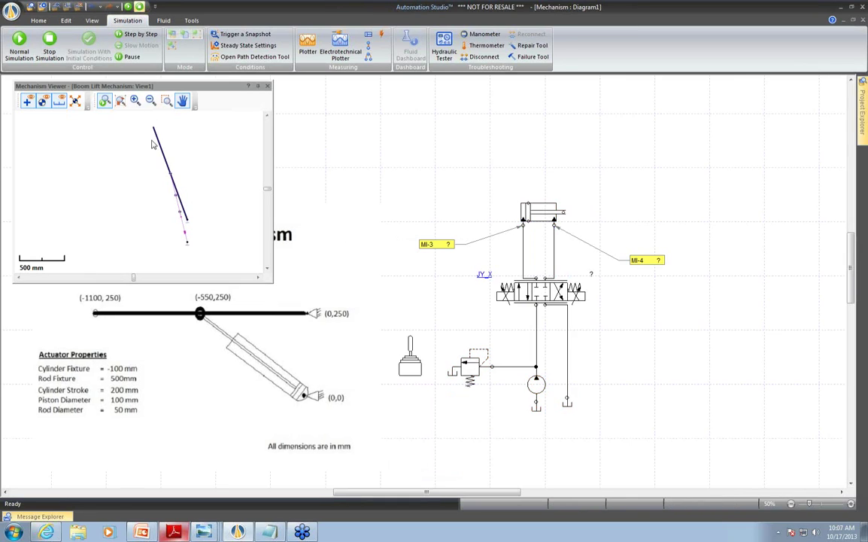
left_click(105, 101)
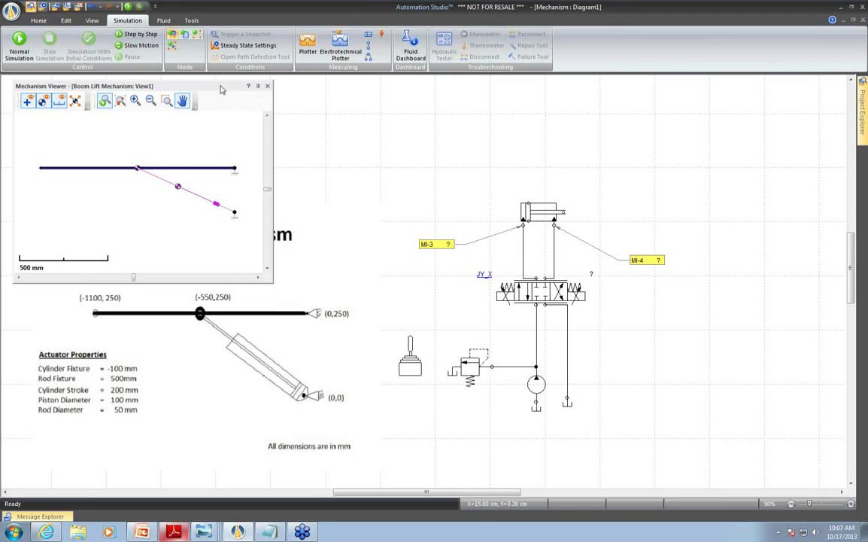
Step: Place a double-acting cylinder from the Hydraulic library on the diagram, above the existing boom circuit
left_click_drag(221, 90, 350, 103)
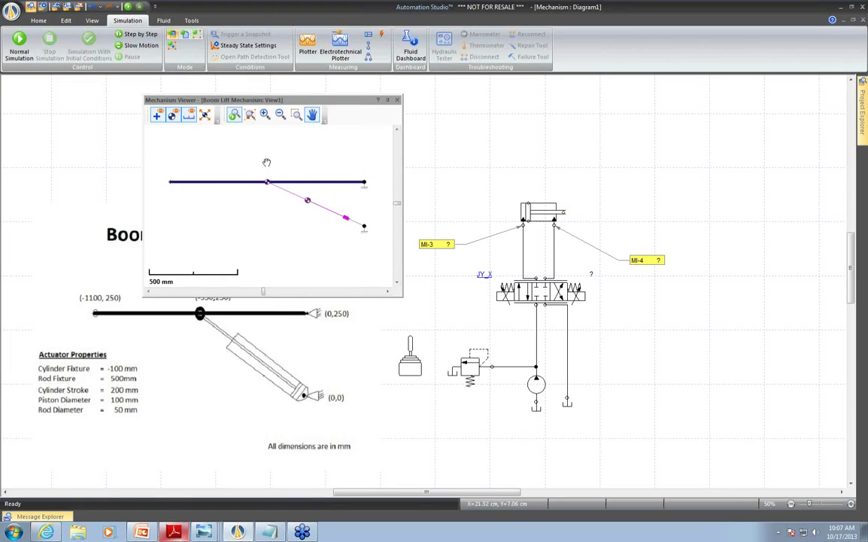
left_click(35, 19)
left_click(72, 46)
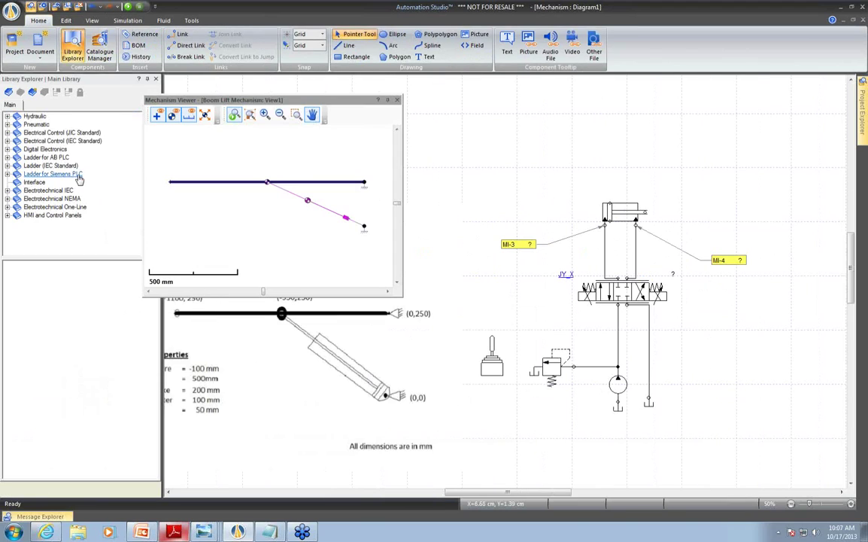
left_click(34, 116)
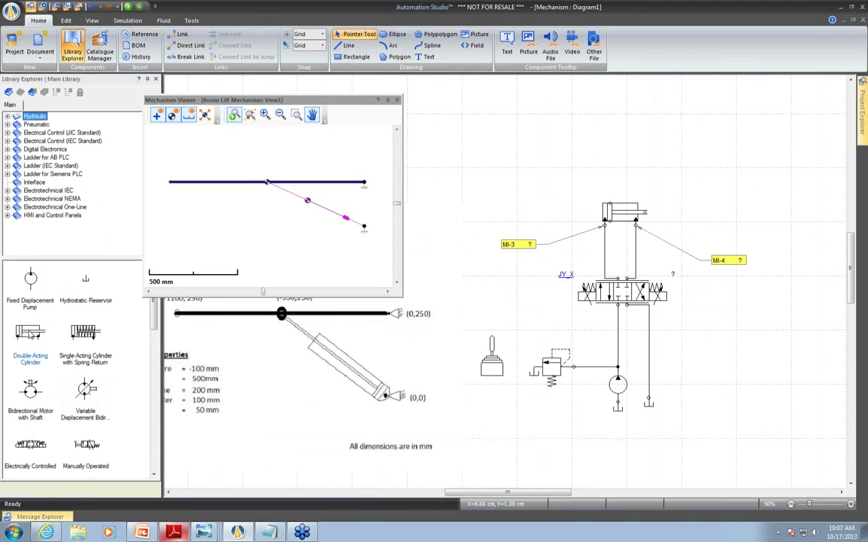
left_click_drag(30, 336, 503, 152)
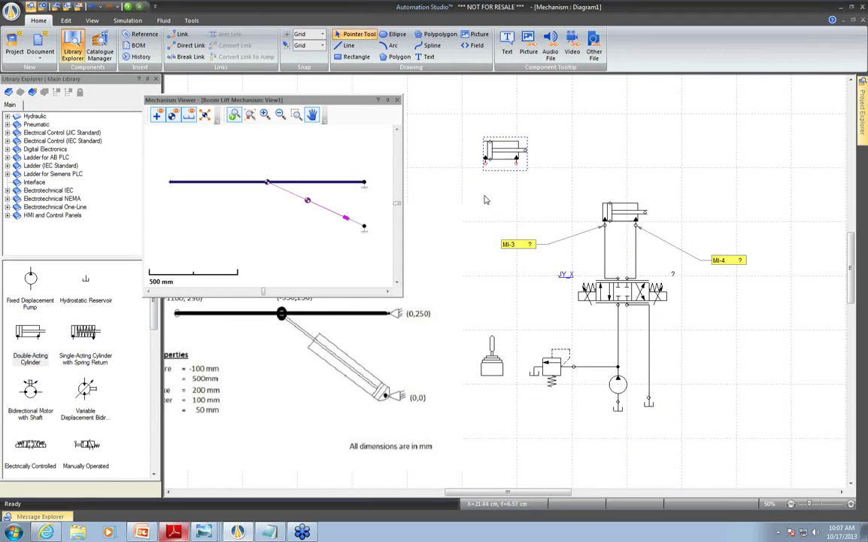
Step: Try driving force curves on the new cylinder, about 498.2 daN at 30.2% extension and -377.45 daN at 58.8% retraction, and discard the changes
double_click(502, 151)
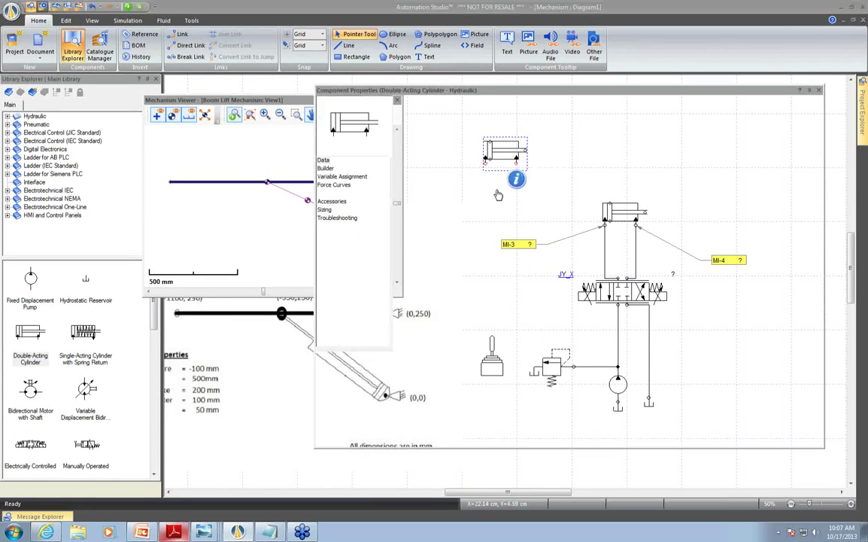
left_click(347, 188)
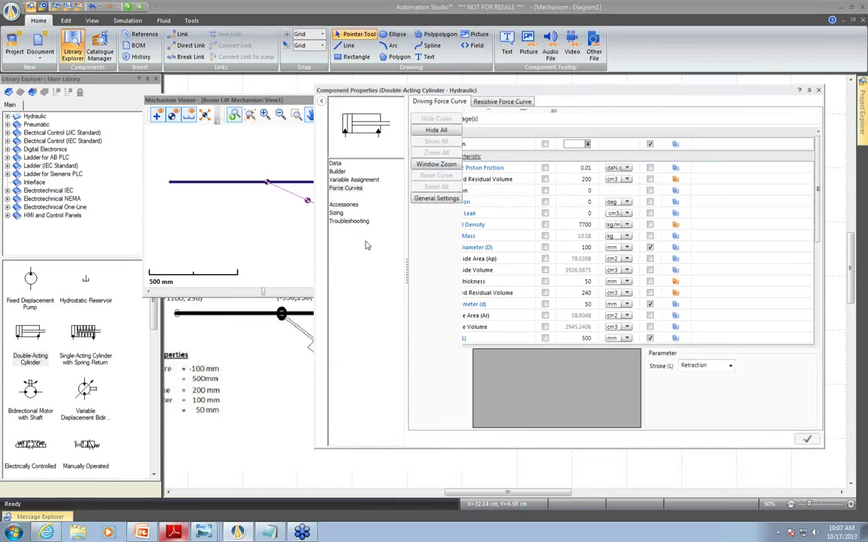
left_click_drag(588, 227, 589, 175)
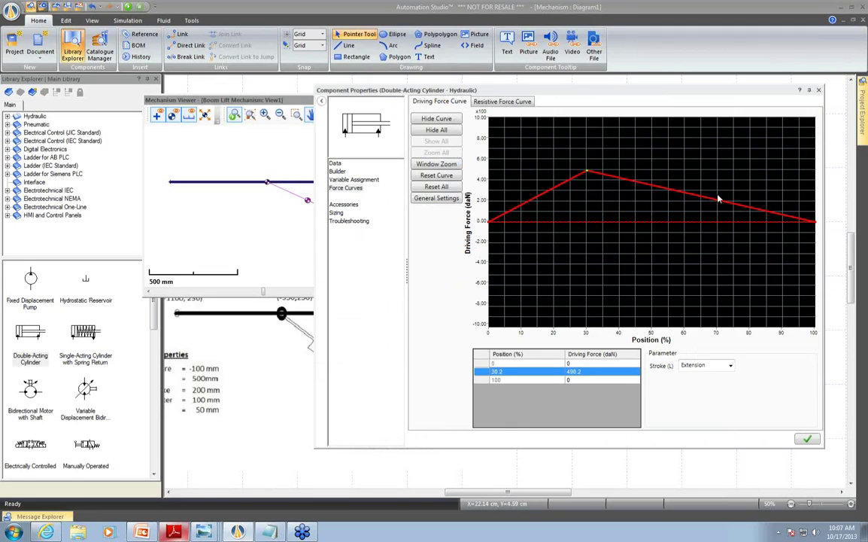
left_click(669, 222)
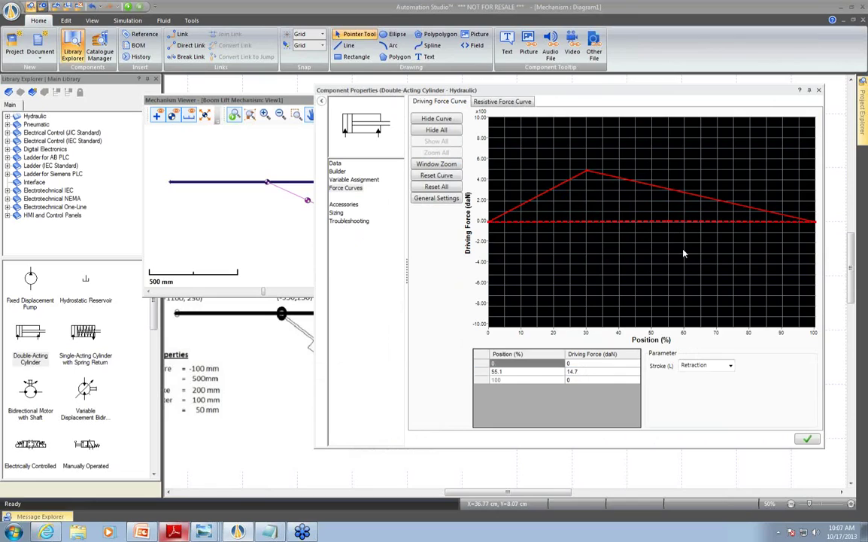
left_click_drag(669, 225, 680, 260)
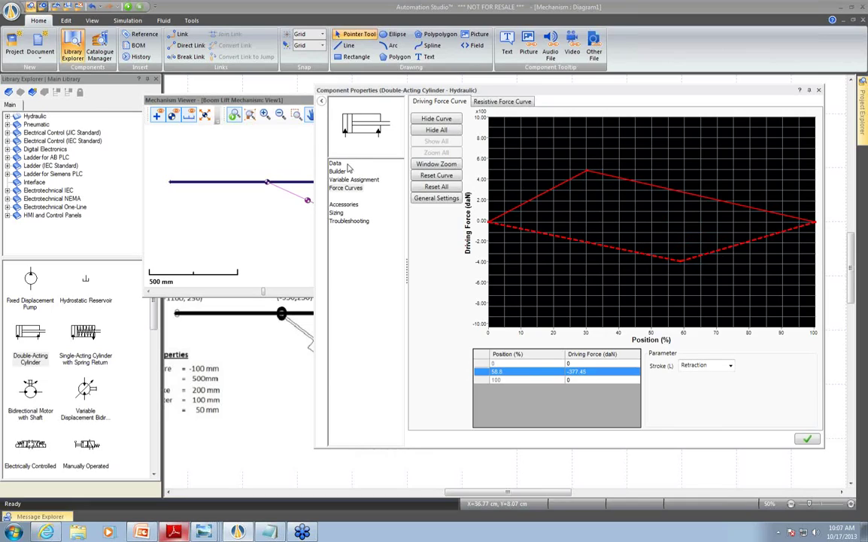
left_click(819, 90)
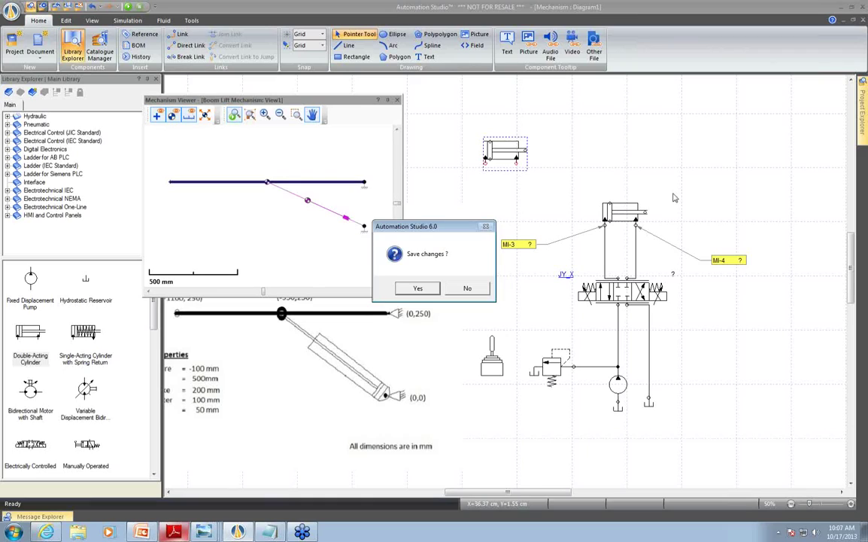
left_click(468, 289)
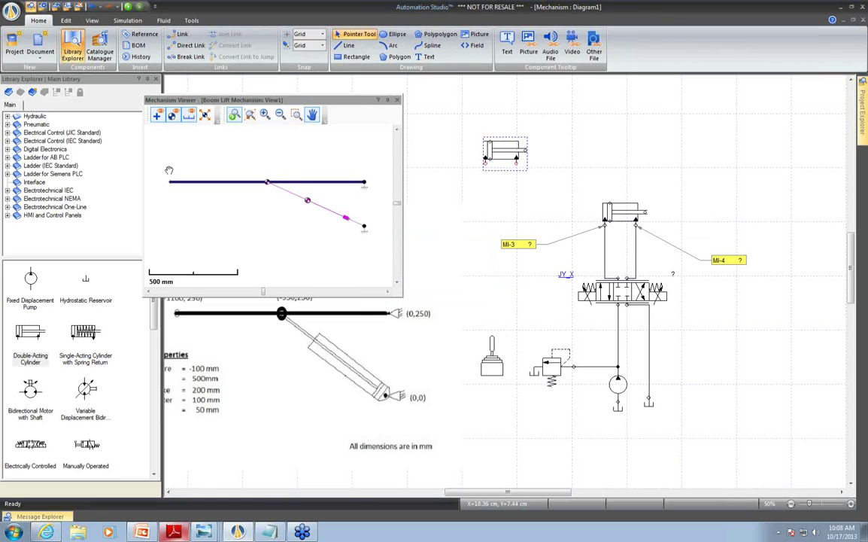
Step: Check the force curve settings of the boom circuit's cylinder, then close its properties and deselect it
mouse_move(626, 215)
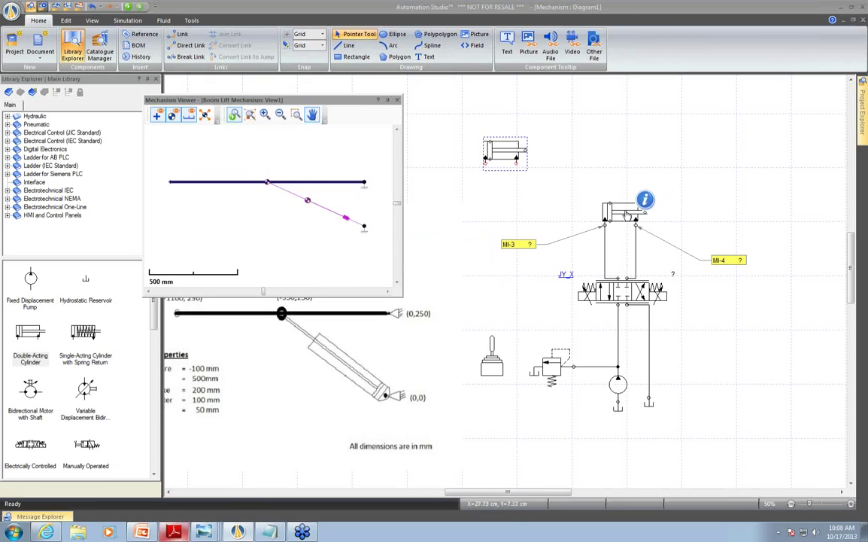
double_click(626, 216)
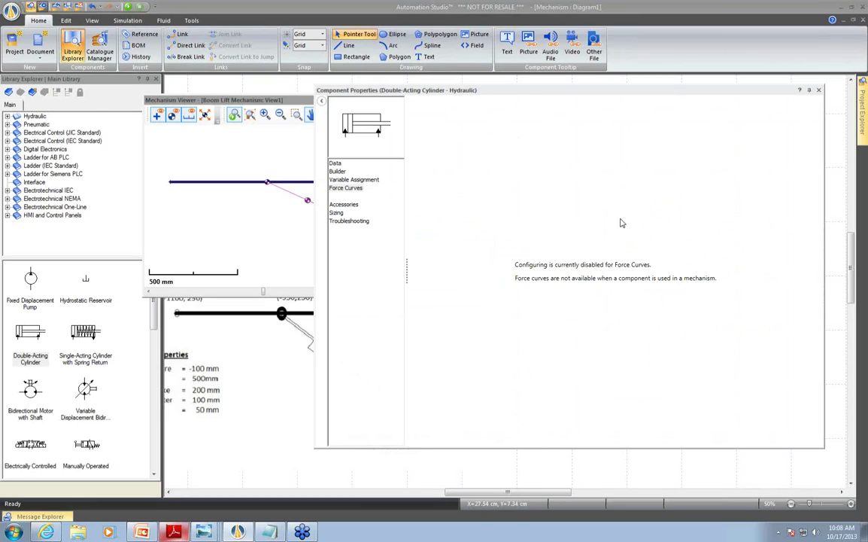
left_click(346, 188)
left_click(738, 82)
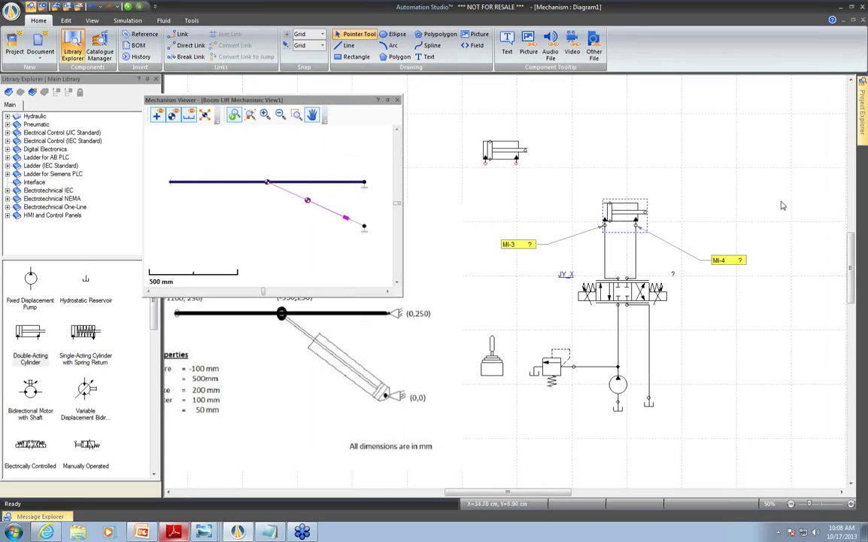
left_click(760, 198)
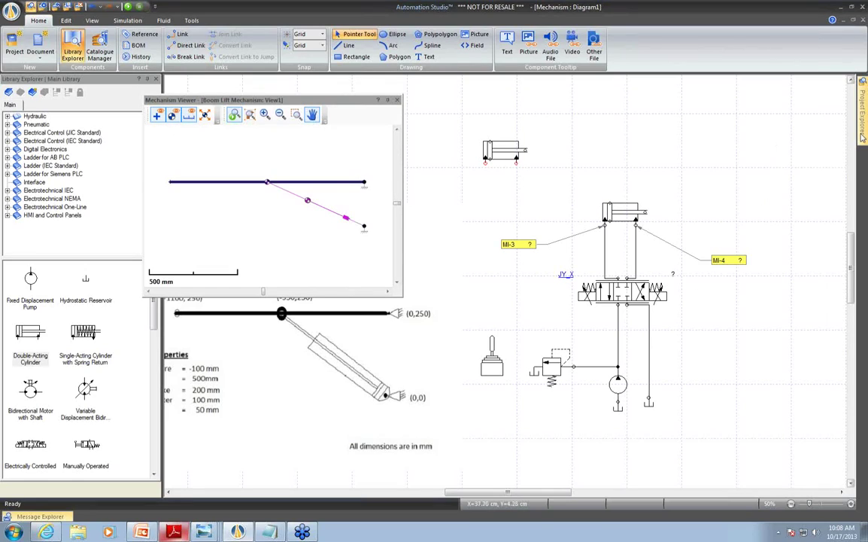
Step: Switch to Adobe Reader to review the Mechanism Manager.pdf page on the steps in creating a mechanism
mouse_move(862, 138)
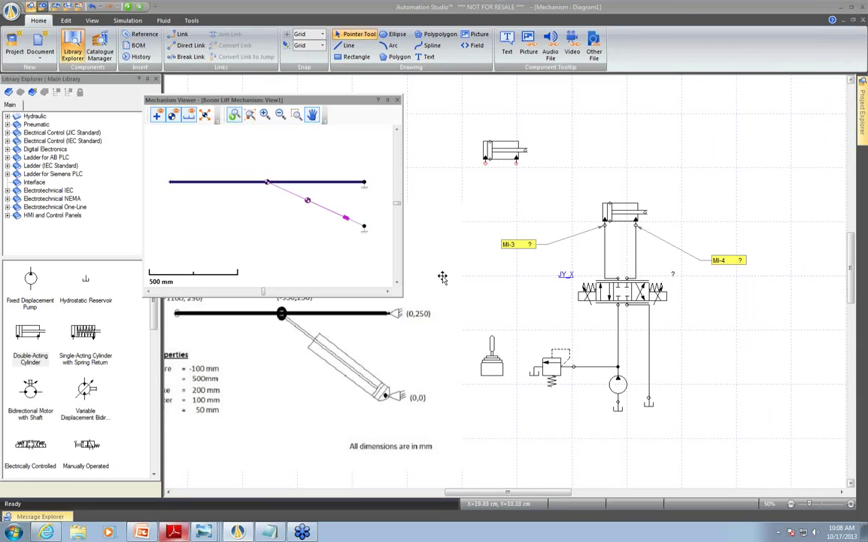
left_click(172, 533)
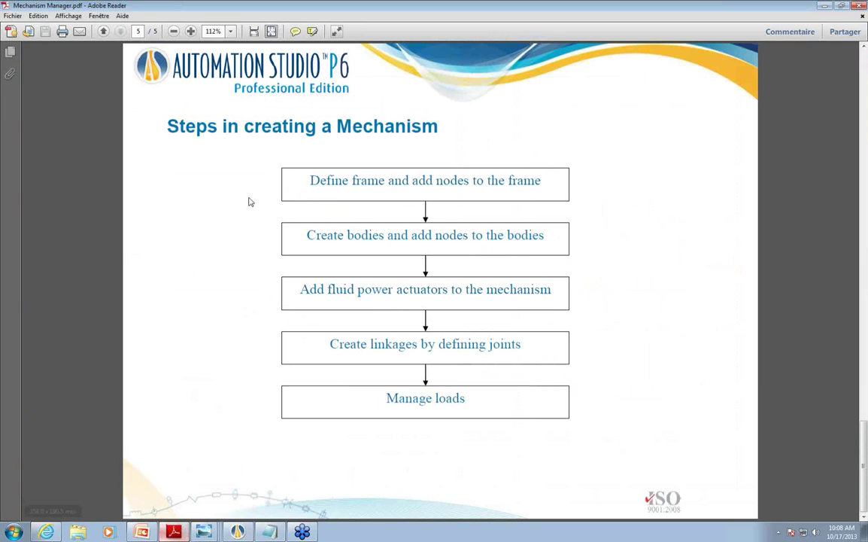